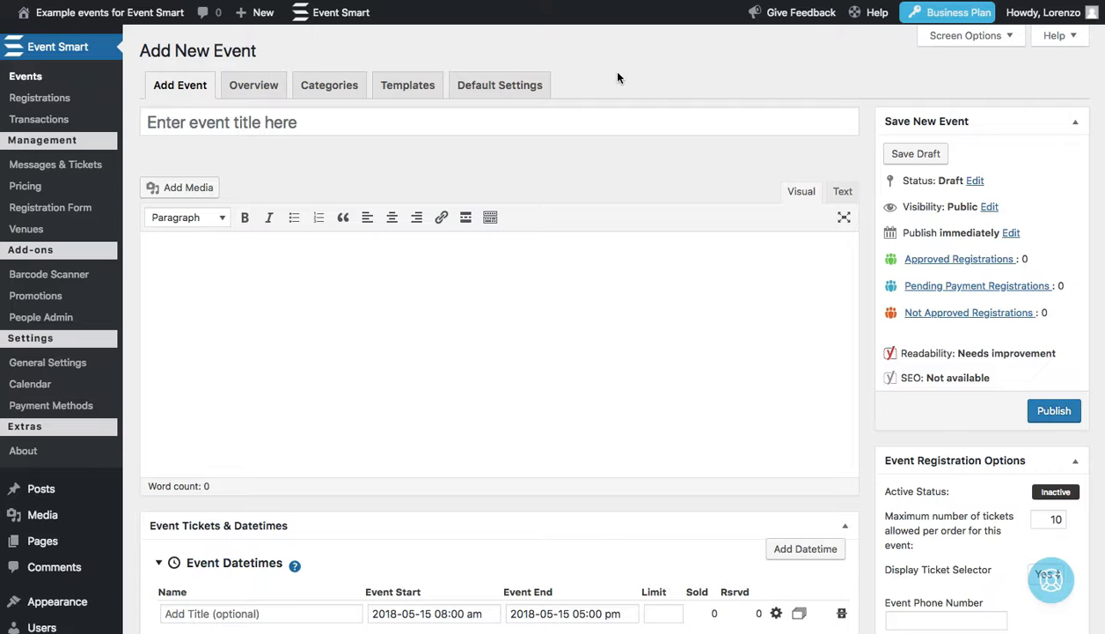
# Describe the free arts and crafts event on October 6, 11am to 12:30pm, with $10, $20 and $50 options, and title it "An arts and crafts event!"
pyautogui.click(509, 312)
pyautogui.write('Event details - An arts and crafts event that is free with optional pricing options for donations. Dates - October 6 from 11am to 12:30pm Pricing - Registration is free - An optional pricing option for $10 - An optional pricing option for $20 - An optional pricing option for $50')
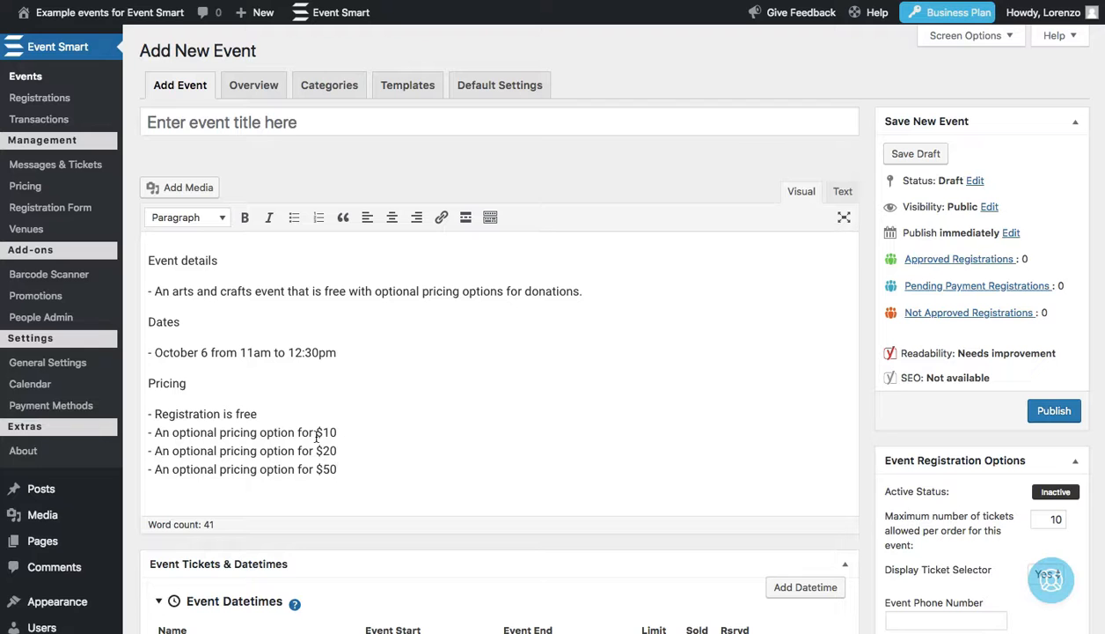
pyautogui.click(318, 122)
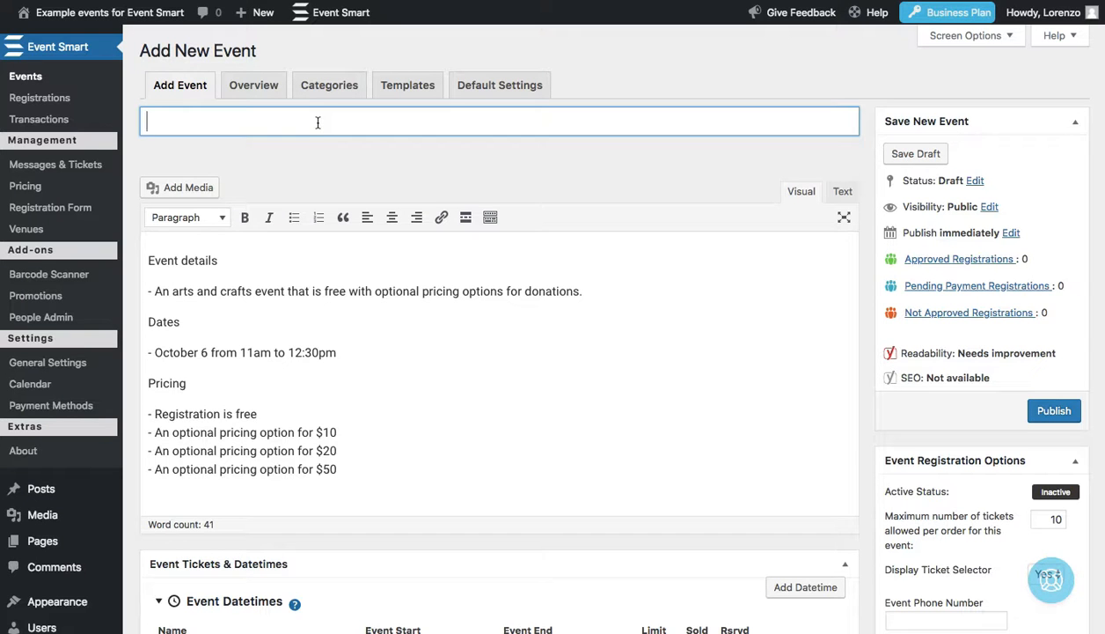
pyautogui.write('An arts and cra')
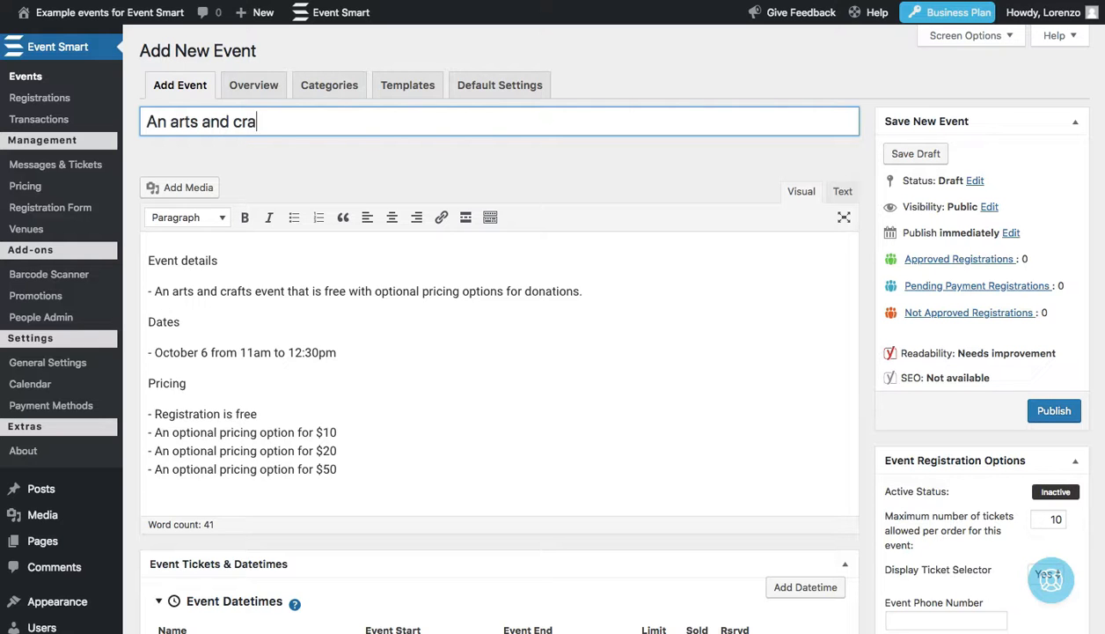
pyautogui.write('fts event!')
# Set the event datetime's start to October 6, 2018 at 11:00 am
pyautogui.scroll(-5, 486, 251)
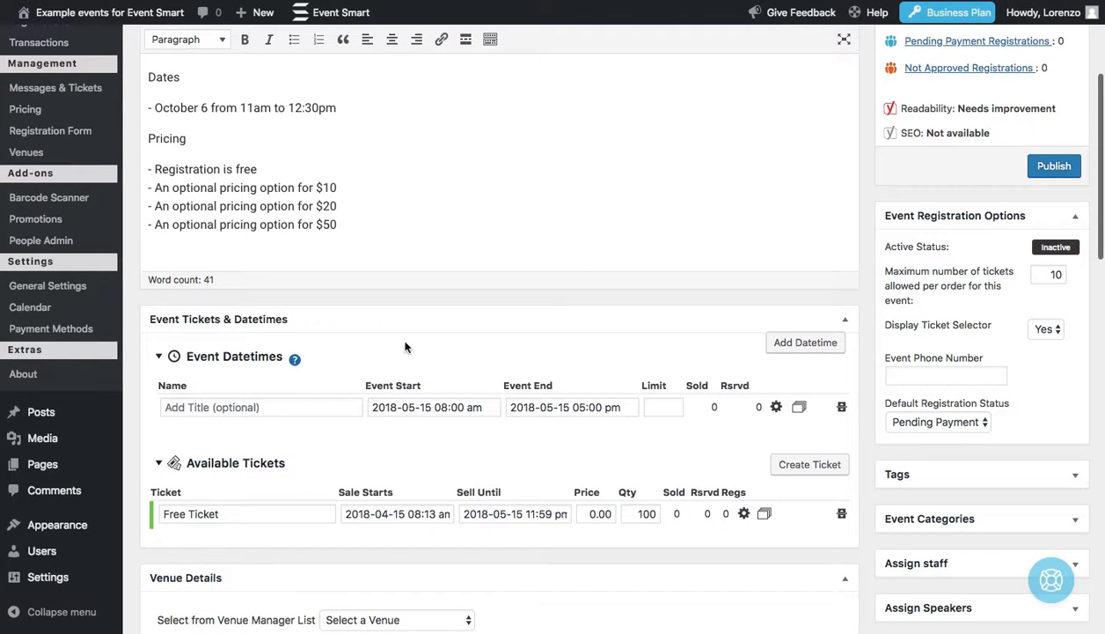
pyautogui.click(456, 412)
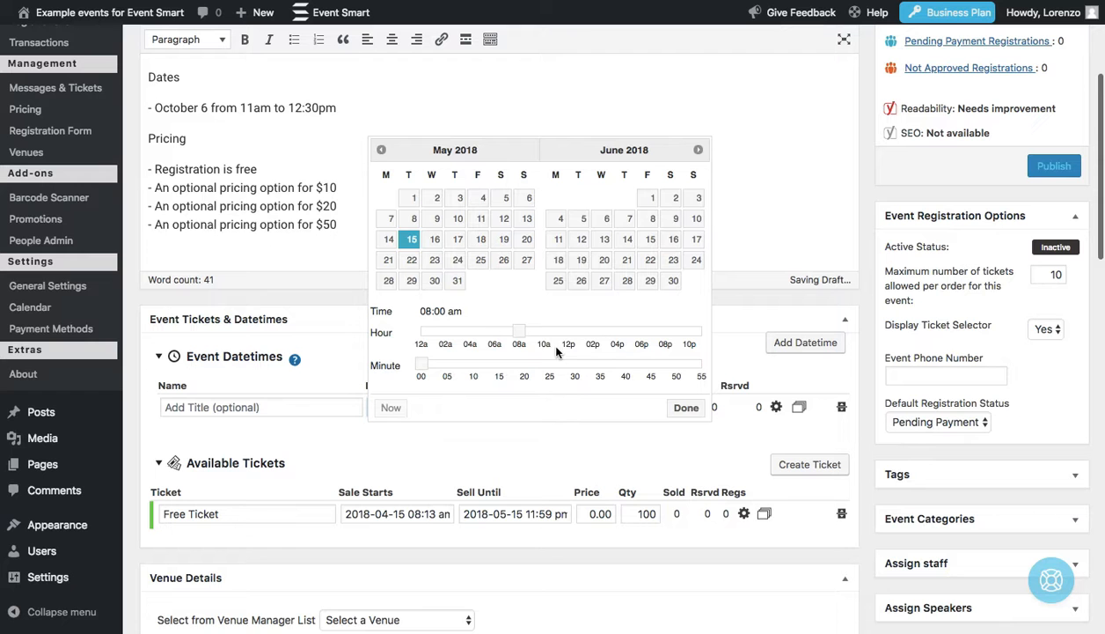
pyautogui.click(697, 152)
pyautogui.click(697, 151)
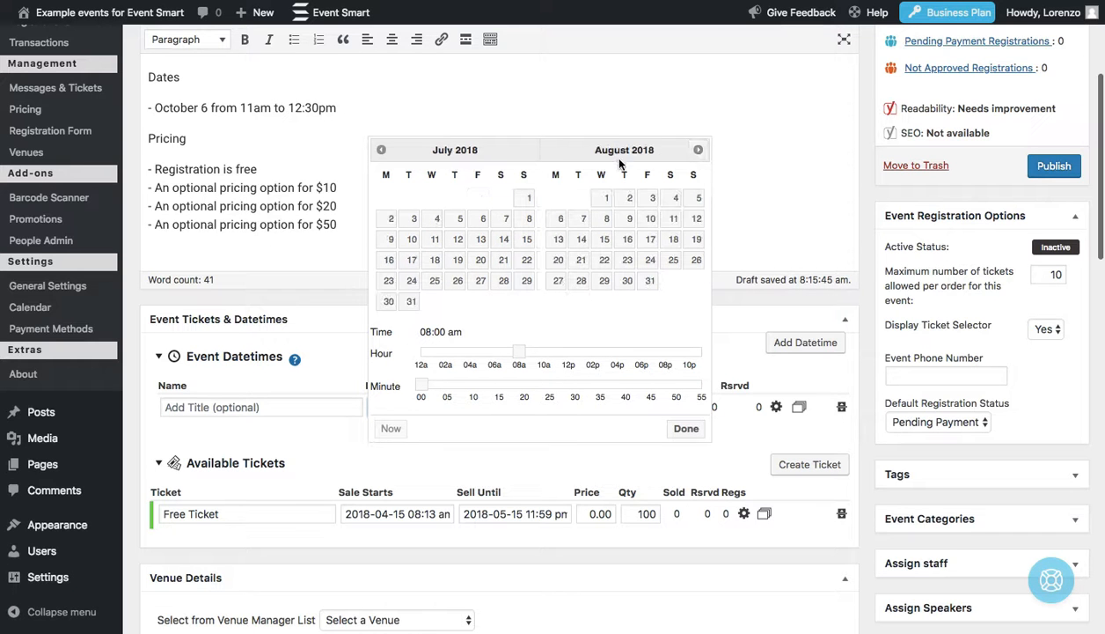
pyautogui.click(697, 151)
pyautogui.click(698, 151)
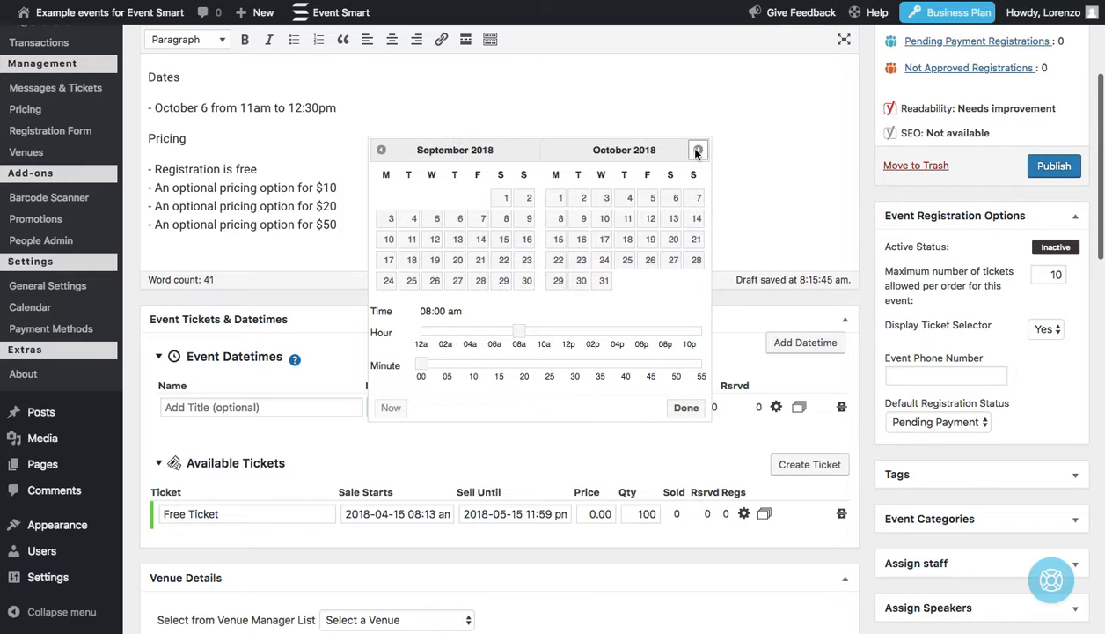
pyautogui.click(676, 199)
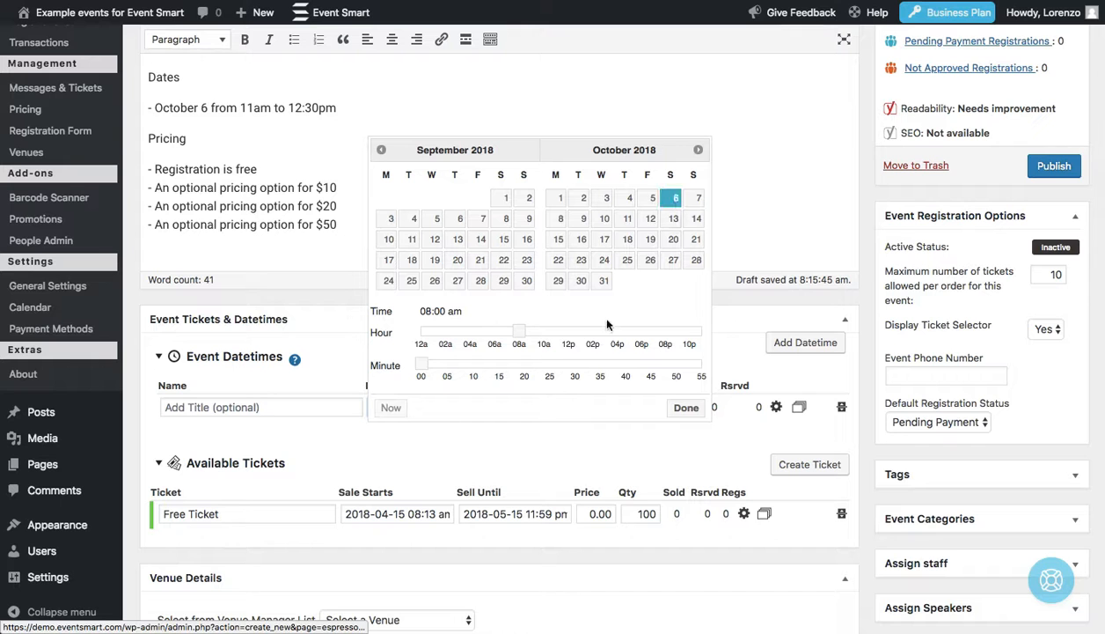
pyautogui.click(552, 332)
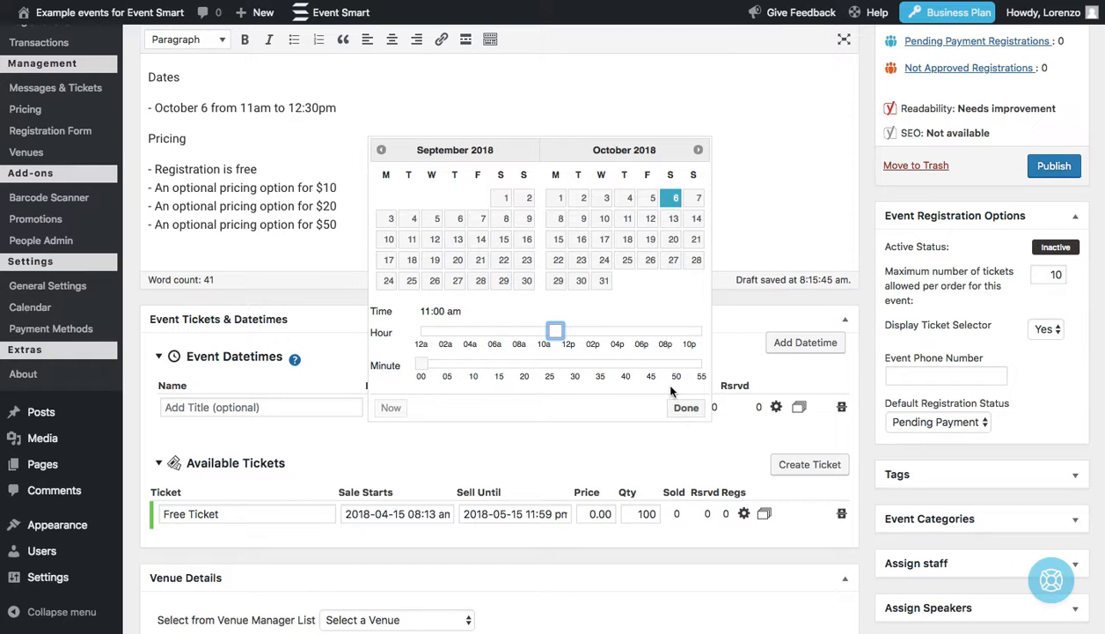
pyautogui.click(685, 407)
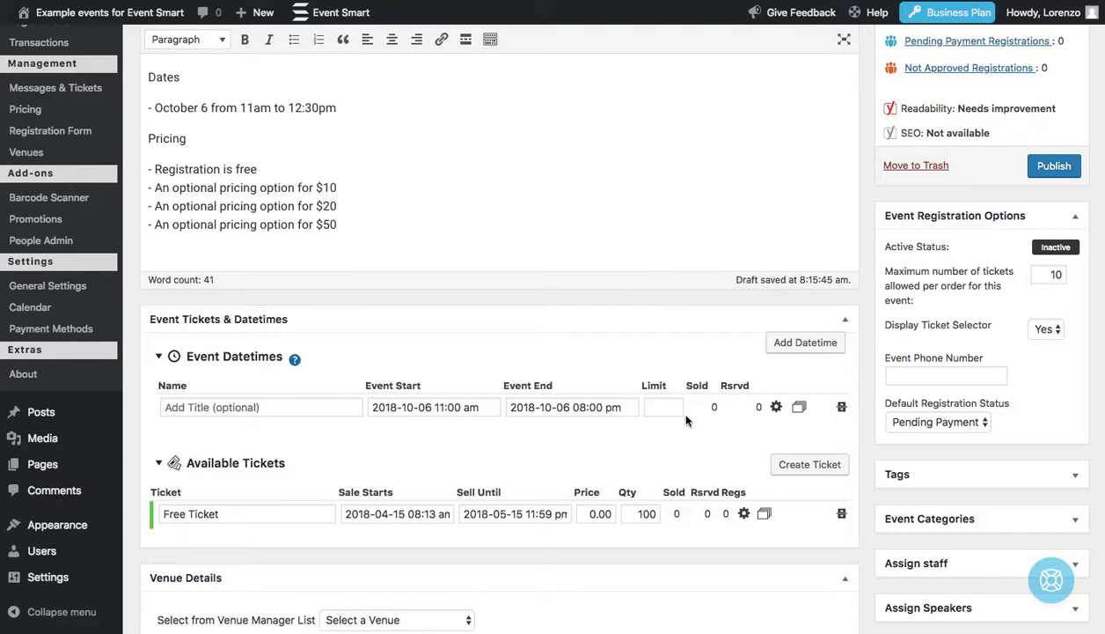
# Set the event datetime's end to October 6, 2018 at 12:30 pm
pyautogui.click(565, 405)
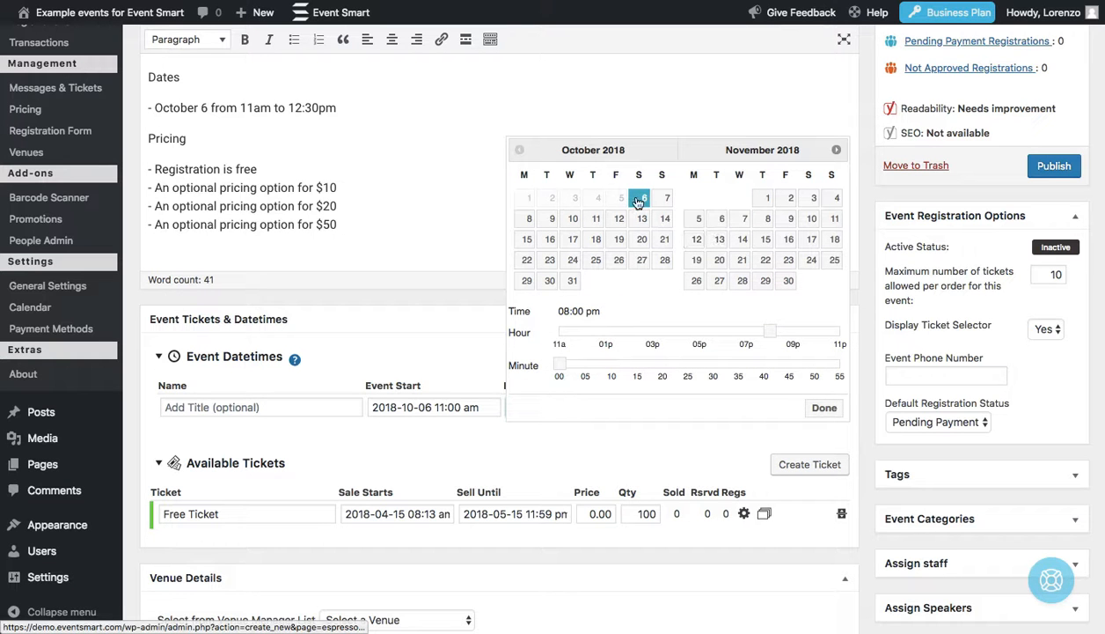
pyautogui.moveTo(759, 332); pyautogui.dragTo(711, 374)
pyautogui.click(820, 407)
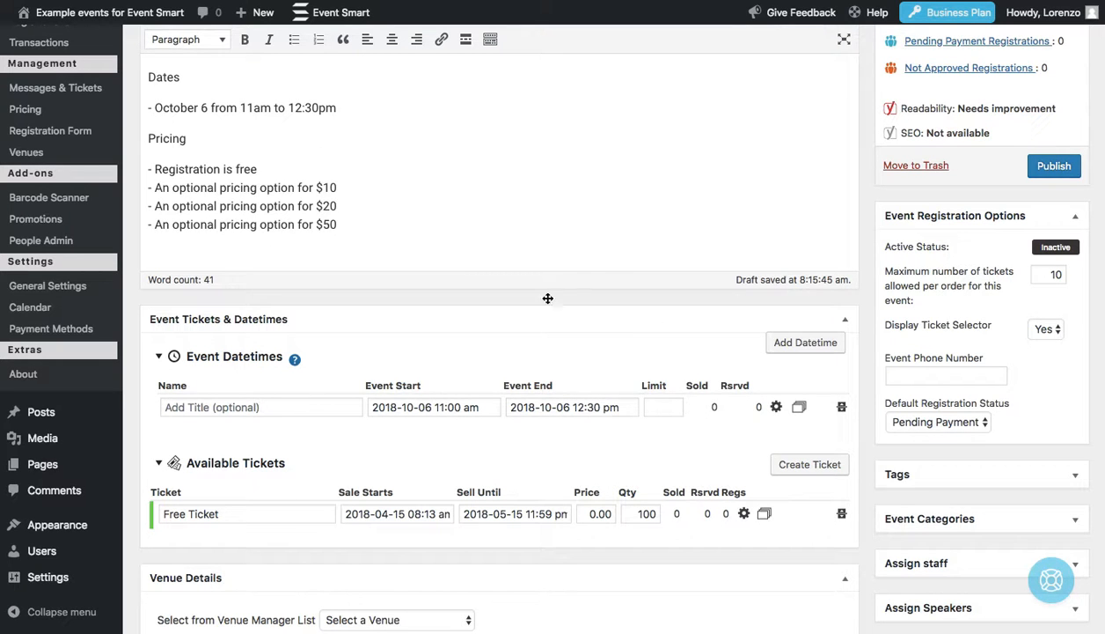
# Duplicate the October 6 event datetime three times
pyautogui.click(800, 408)
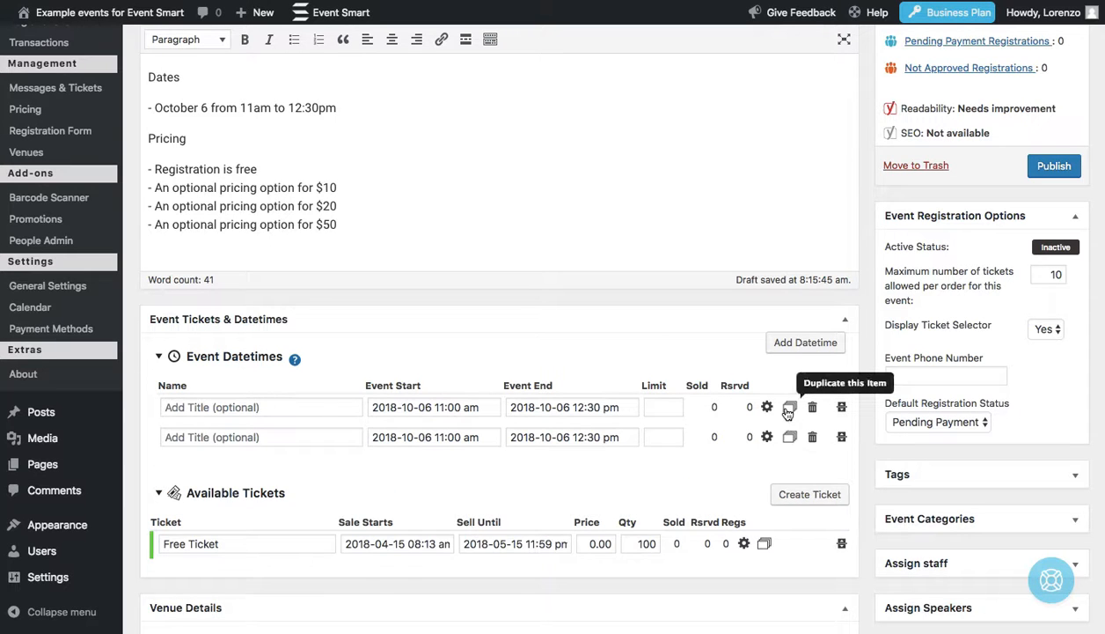
pyautogui.click(790, 409)
pyautogui.click(789, 408)
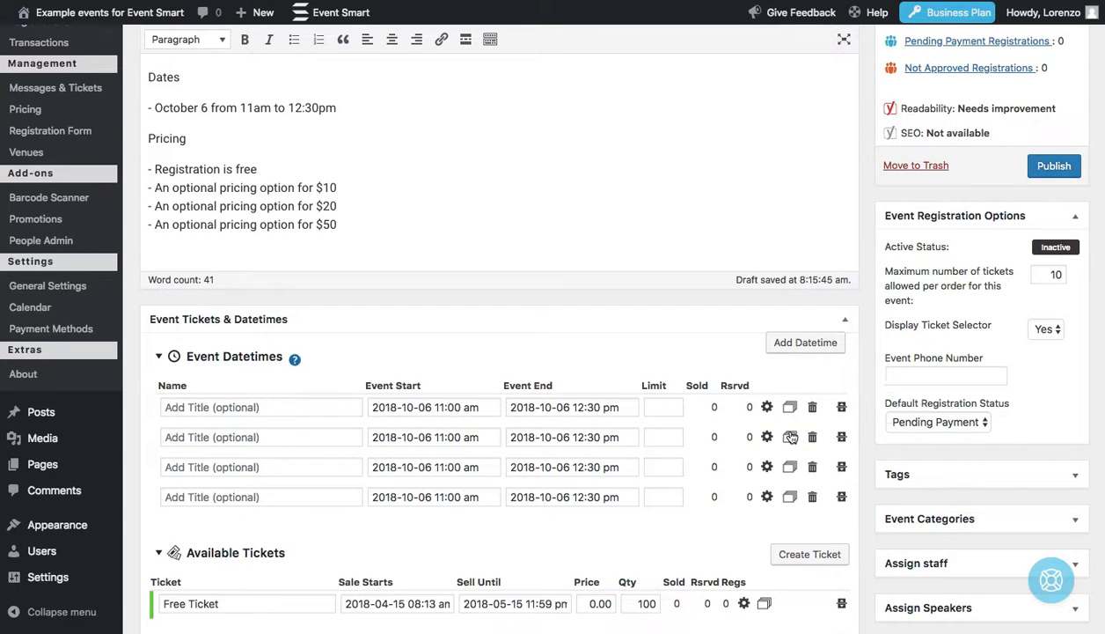
# Name the four datetimes in order "Arts and crafts", "Donation for $10", "Donation for $20" and "Donation for $50"
pyautogui.click(261, 407)
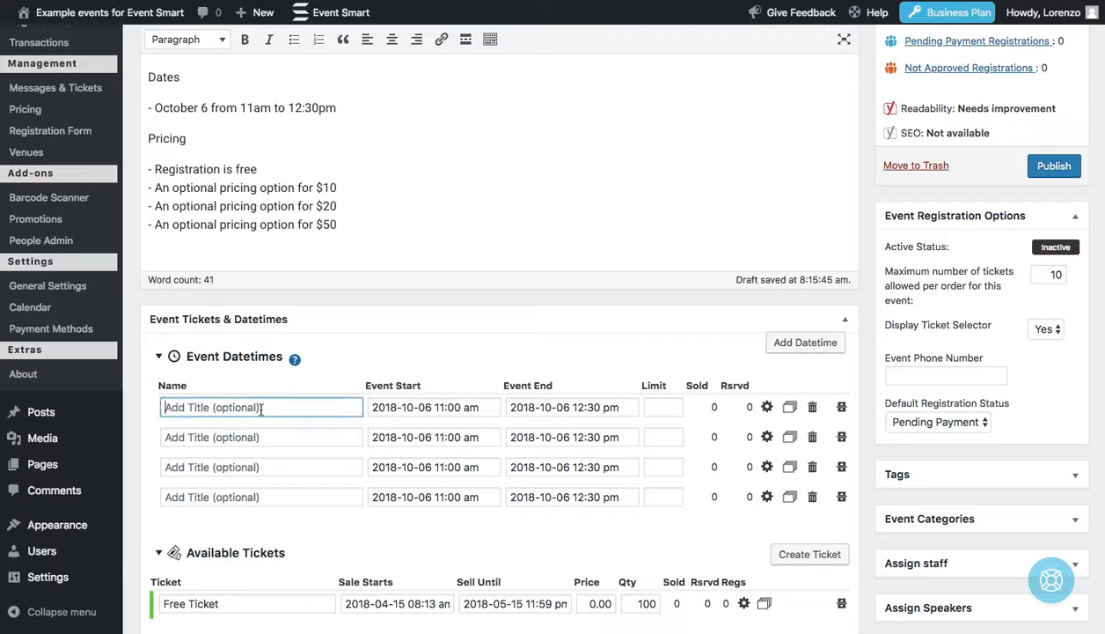
pyautogui.write('Arts and crafts')
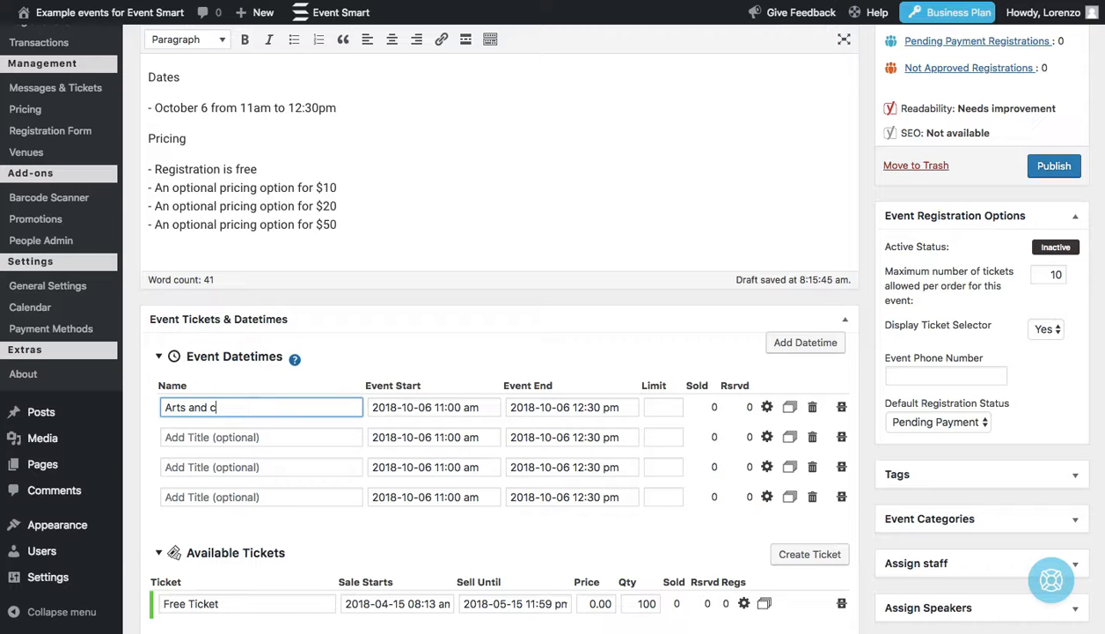
pyautogui.click(254, 436)
pyautogui.write('Donation')
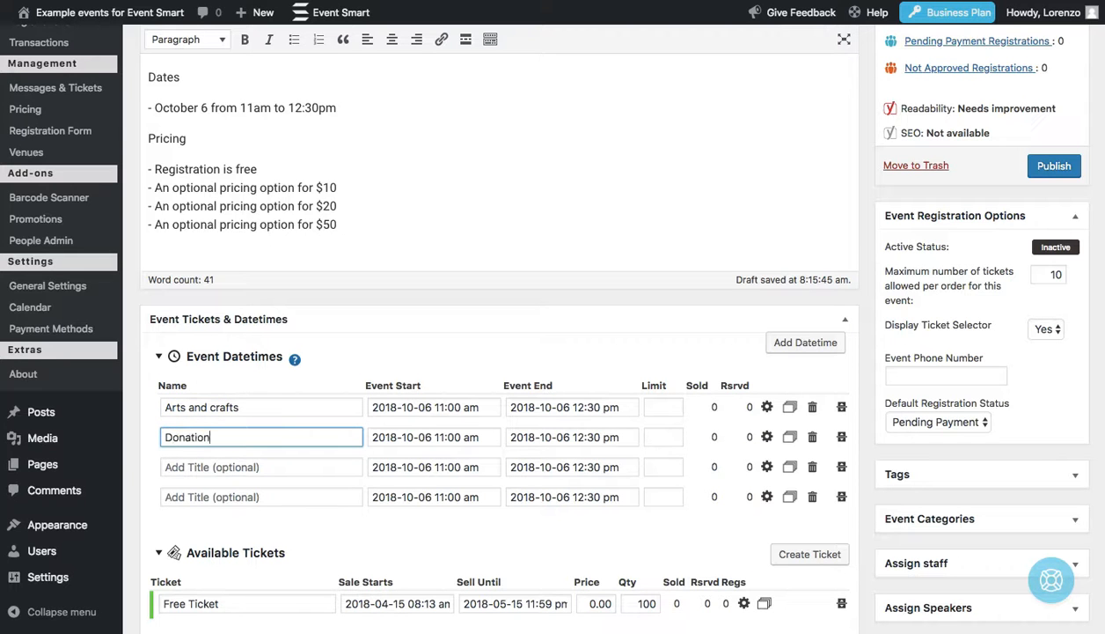
pyautogui.write(' for $10')
pyautogui.click(253, 466)
pyautogui.write('Donation for ')
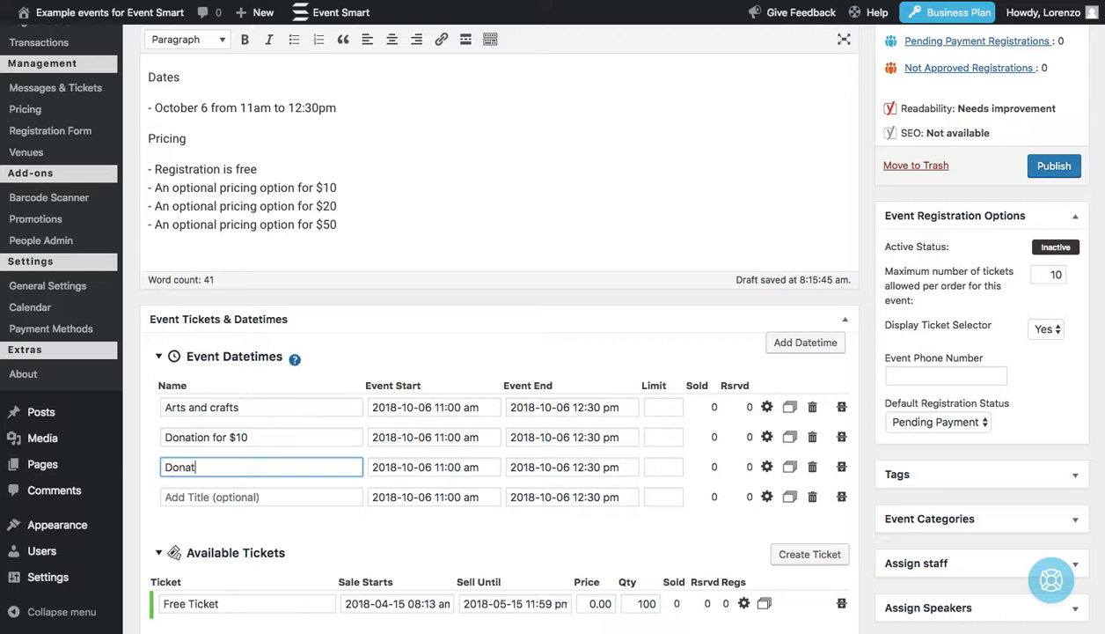
pyautogui.write('$20')
pyautogui.click(243, 493)
pyautogui.write('Donation for $50')
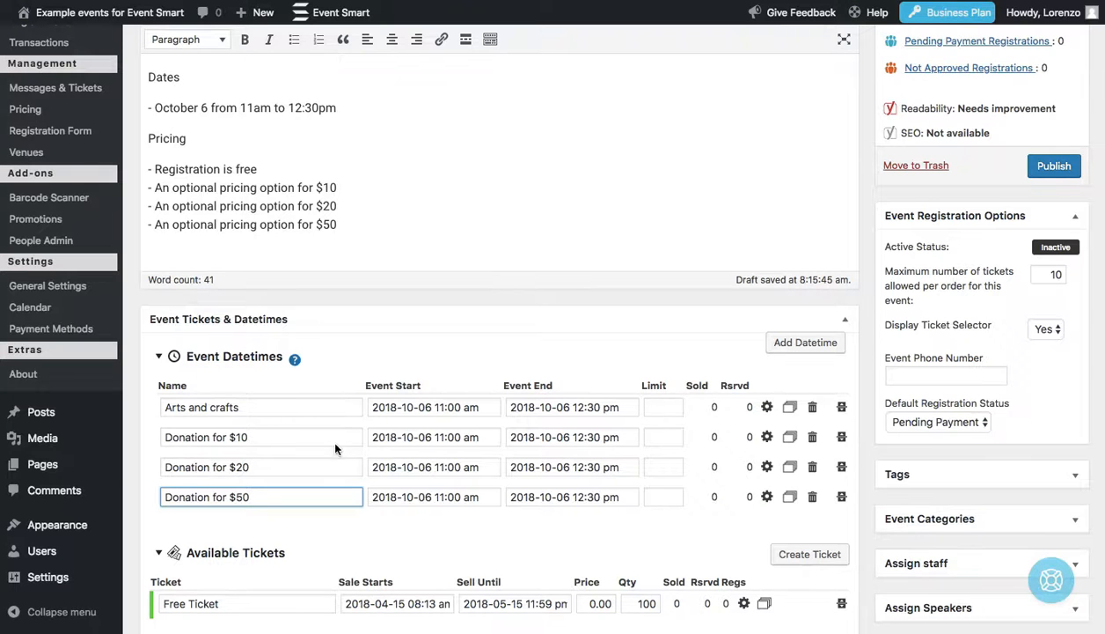
# Rename the existing free ticket as "Free registration"
pyautogui.scroll(-2, 476, 257)
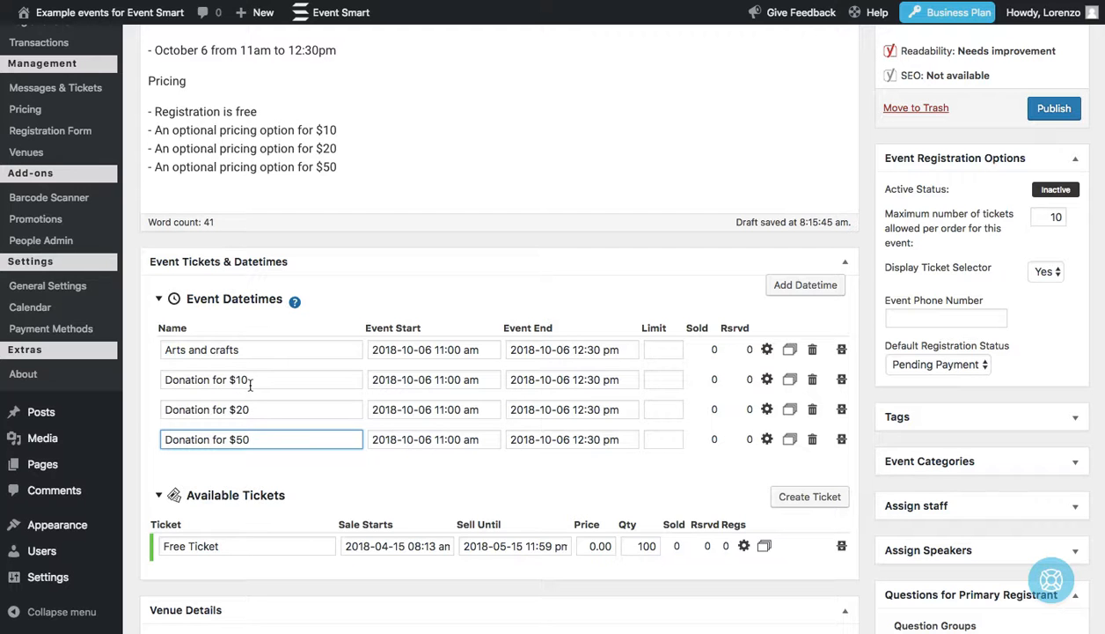
pyautogui.tripleClick(265, 543)
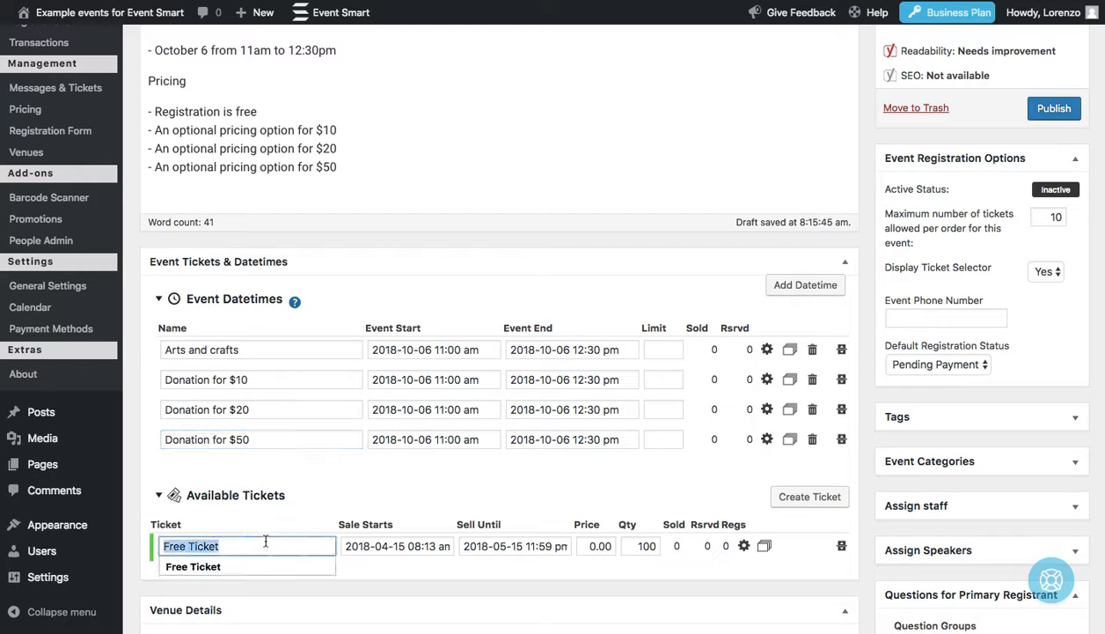
pyautogui.write('Free r')
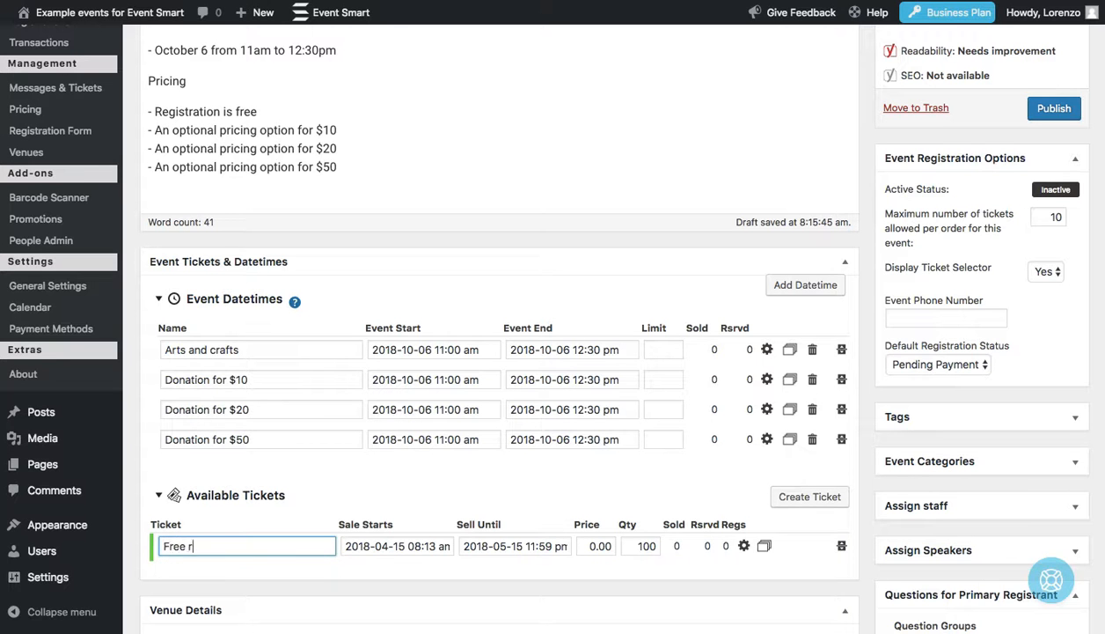
pyautogui.write('egistratio')
# Set the Free registration ticket's sell-until date to October 5, 2018, at 11:55 pm
pyautogui.click(515, 546)
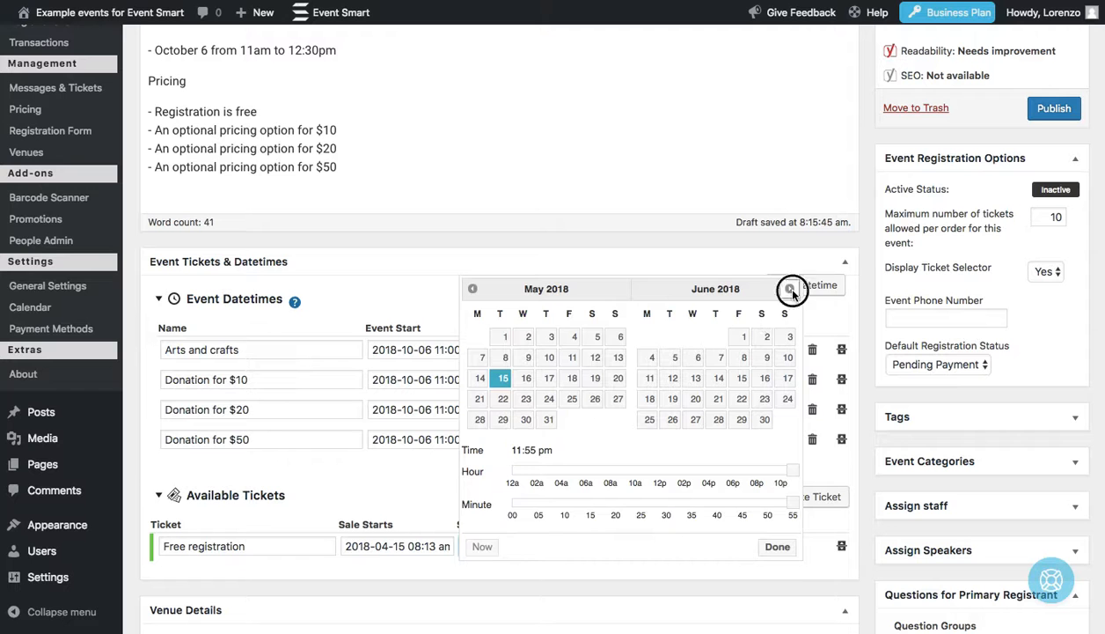
pyautogui.click(790, 289)
pyautogui.click(790, 290)
pyautogui.click(790, 289)
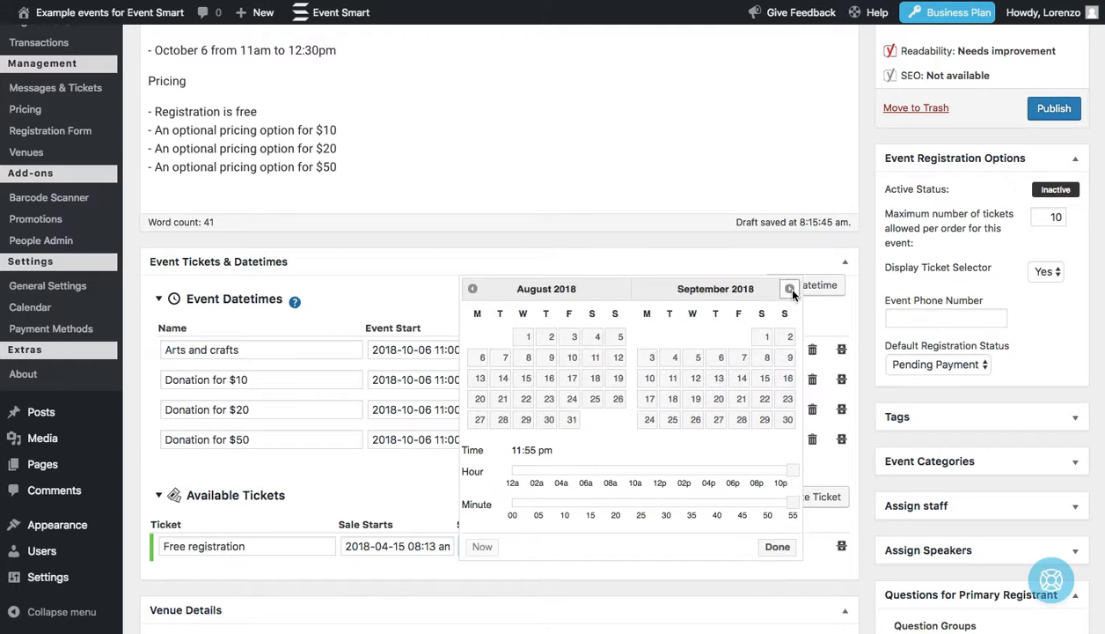
pyautogui.click(790, 290)
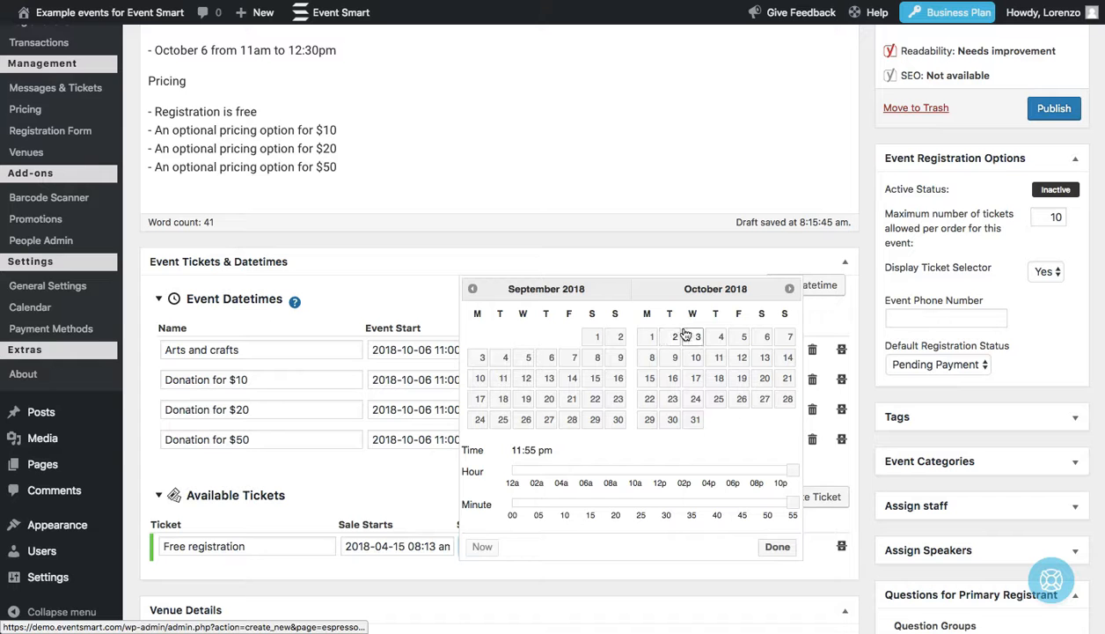
pyautogui.click(744, 337)
pyautogui.click(778, 548)
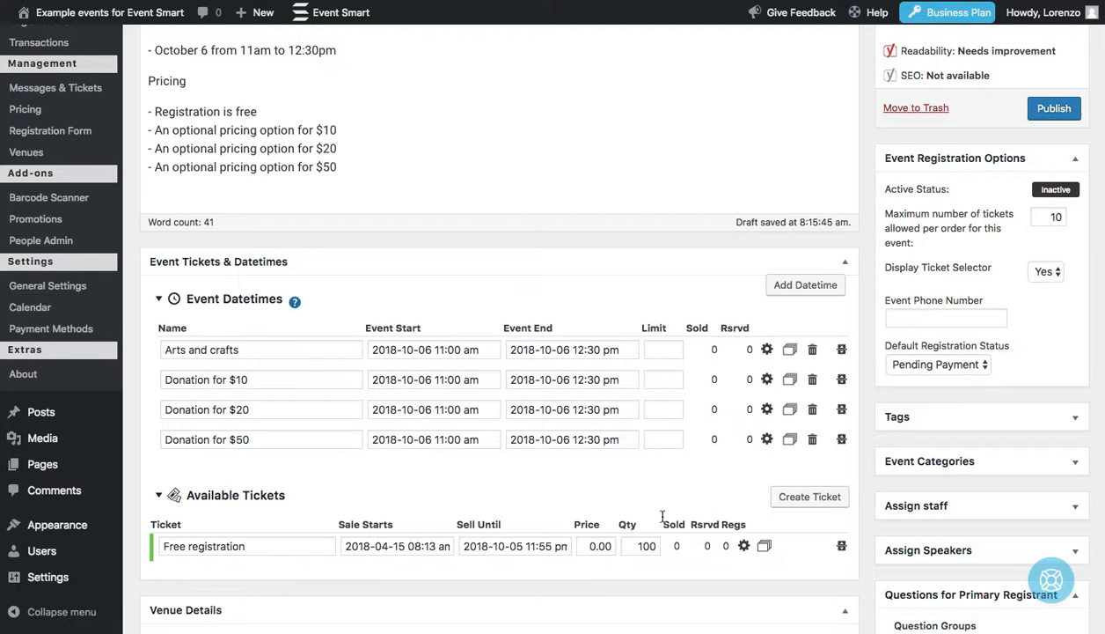
# Duplicate the Free registration ticket three times
pyautogui.scroll(-1, 649, 510)
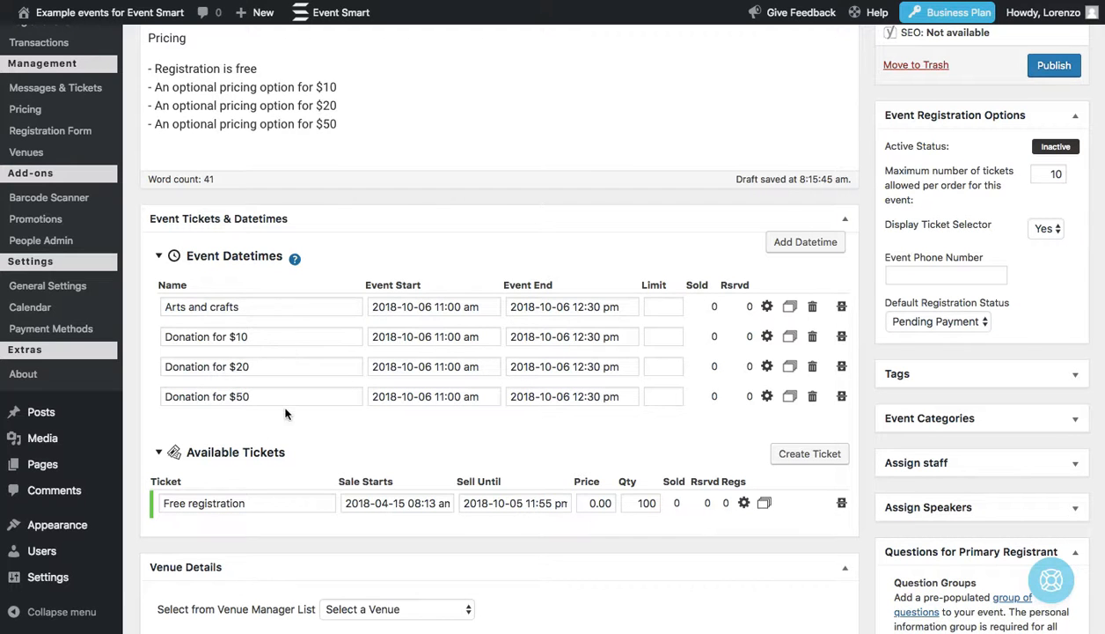
pyautogui.click(765, 503)
pyautogui.click(765, 503)
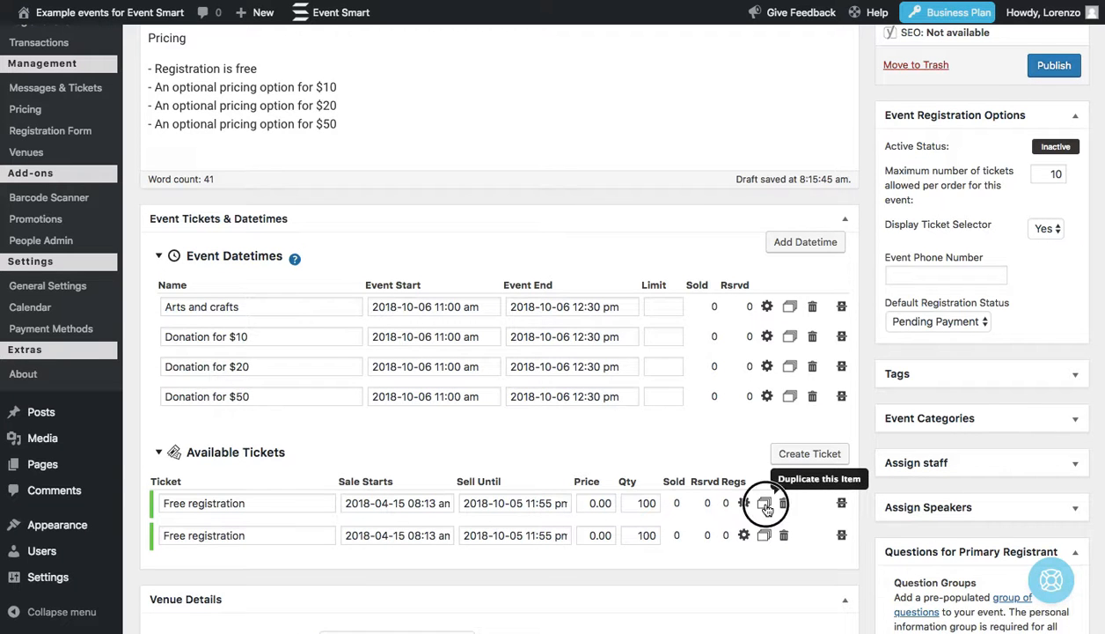
pyautogui.click(764, 504)
# Rename the second, third and fourth tickets as "Donation for $10", "Donation for $20" and "Donation for $50"
pyautogui.scroll(-1, 709, 505)
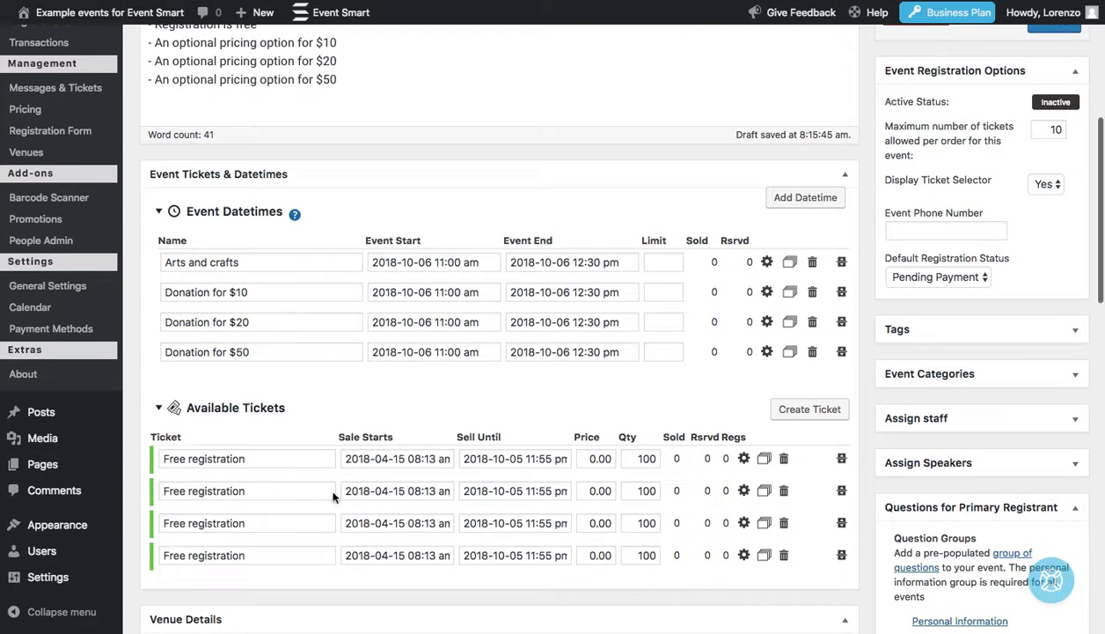
pyautogui.tripleClick(262, 490)
pyautogui.write('Do')
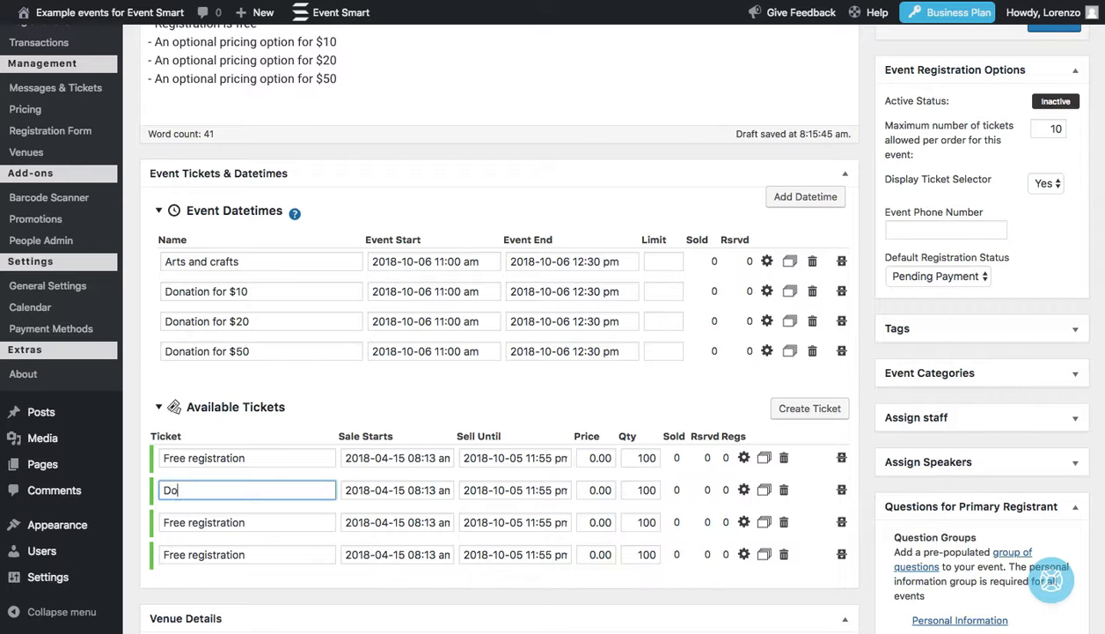
pyautogui.write('nation for $10')
pyautogui.tripleClick(249, 519)
pyautogui.write('Donation for $20')
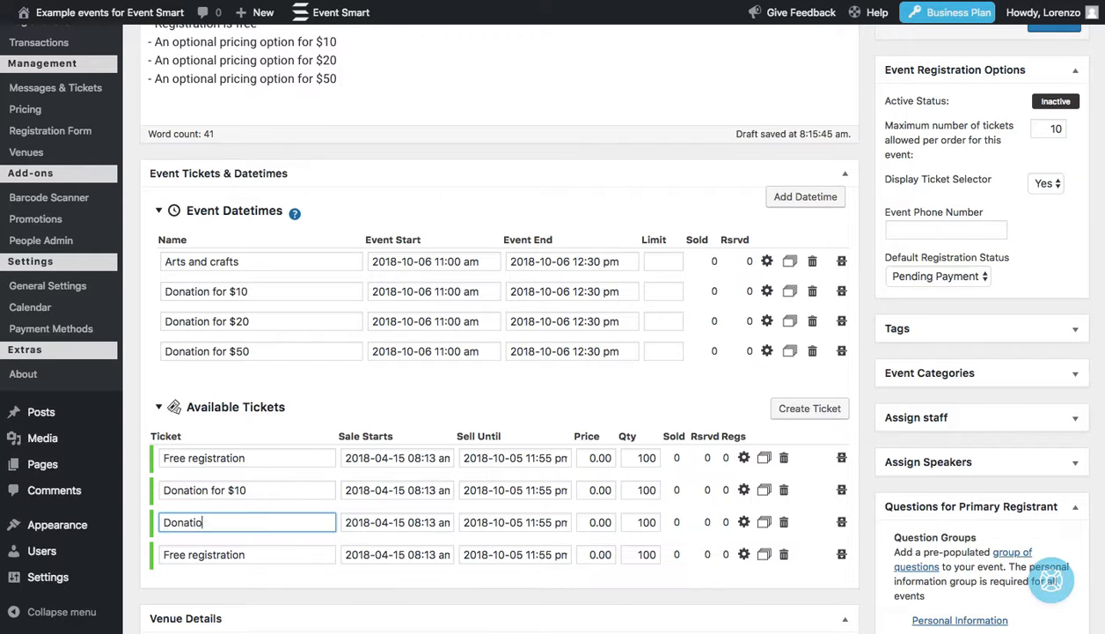
pyautogui.tripleClick(286, 556)
pyautogui.write('Donation for $50')
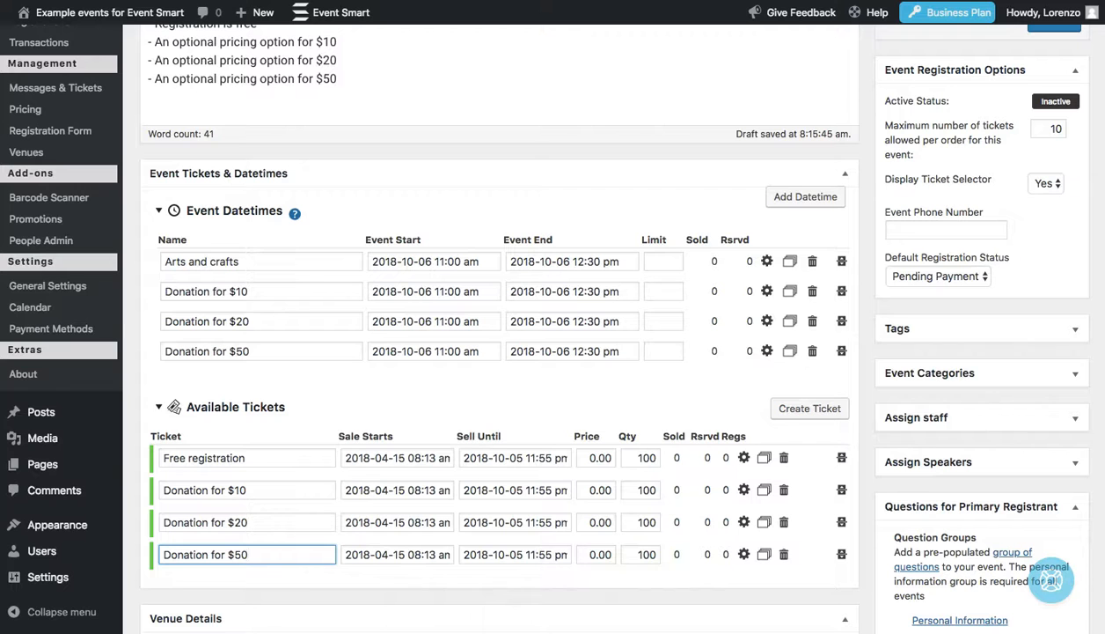
# Set the prices of the three donation tickets to 10, 20 and 50, matching their names
pyautogui.doubleClick(600, 490)
pyautogui.write('10')
pyautogui.doubleClick(605, 524)
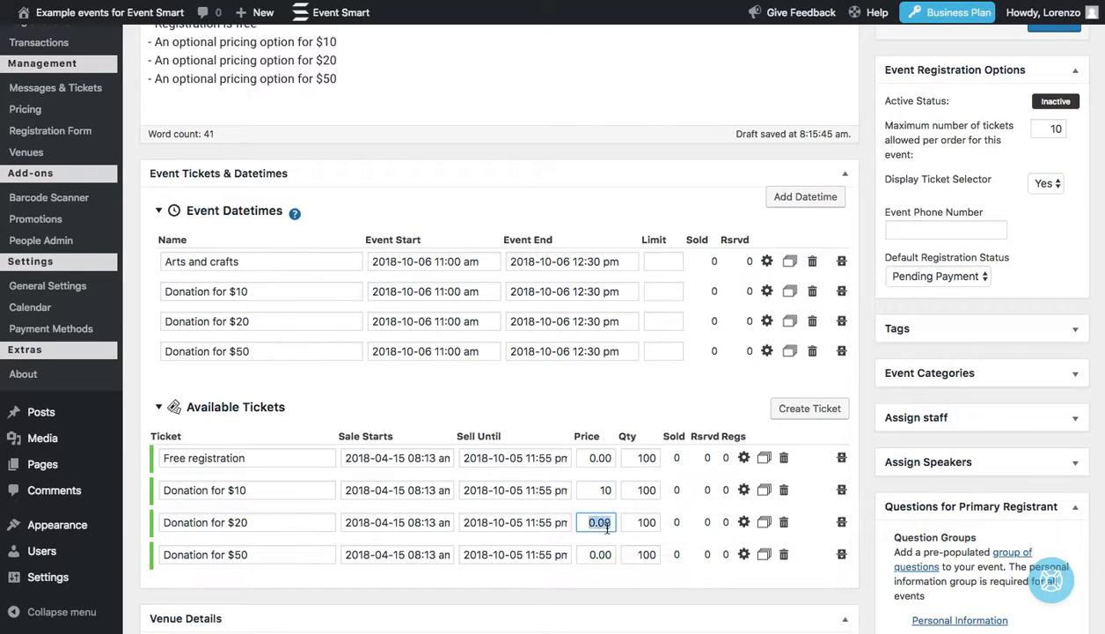
pyautogui.write('20')
pyautogui.doubleClick(601, 551)
pyautogui.write('50')
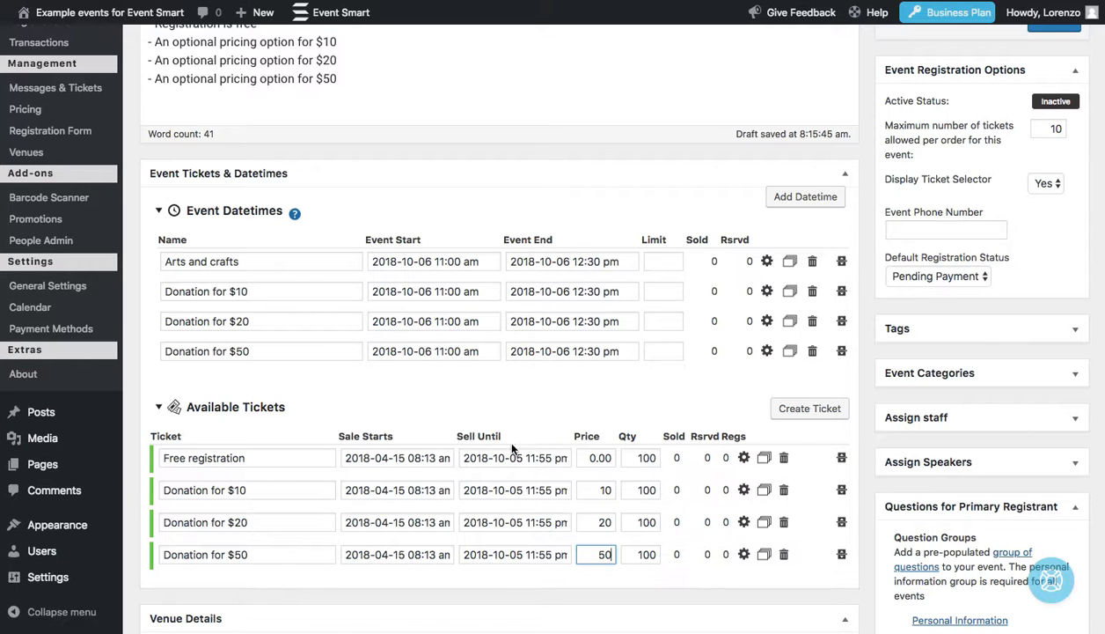
# Clear the quantity limit of the Free registration ticket and all three donation tickets
pyautogui.doubleClick(649, 462)
pyautogui.doubleClick(646, 489)
pyautogui.press('BackSpace')
pyautogui.doubleClick(642, 522)
pyautogui.press('BackSpace')
pyautogui.doubleClick(643, 553)
pyautogui.press('BackSpace')
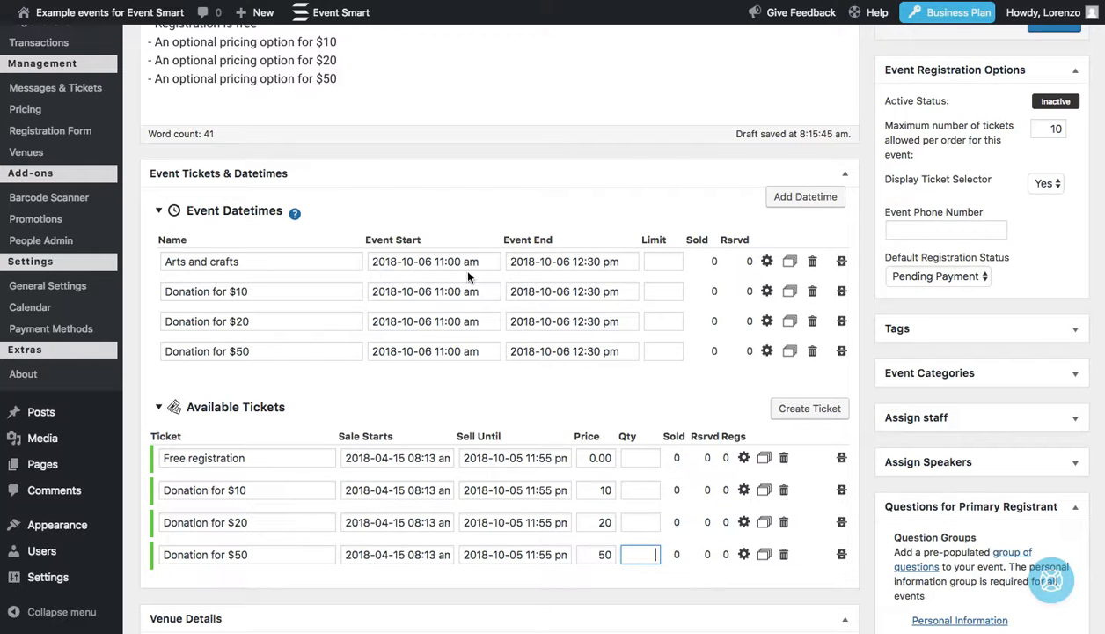
# Assign only the Free registration ticket to the Arts and crafts datetime by unassigning all three donation tickets
pyautogui.click(766, 264)
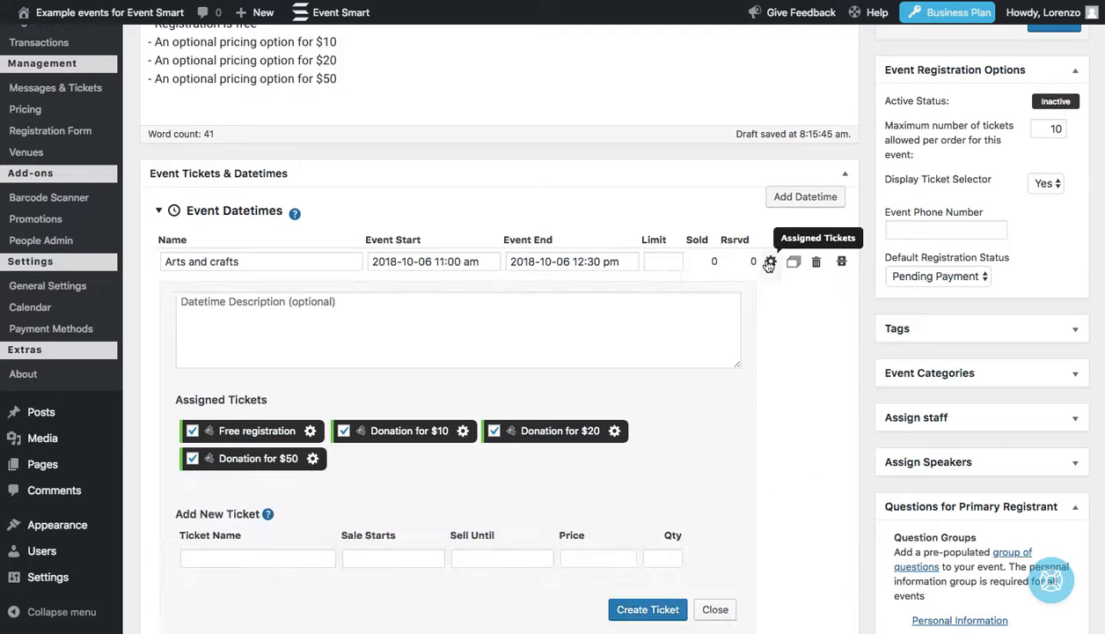
pyautogui.scroll(-1, 582, 271)
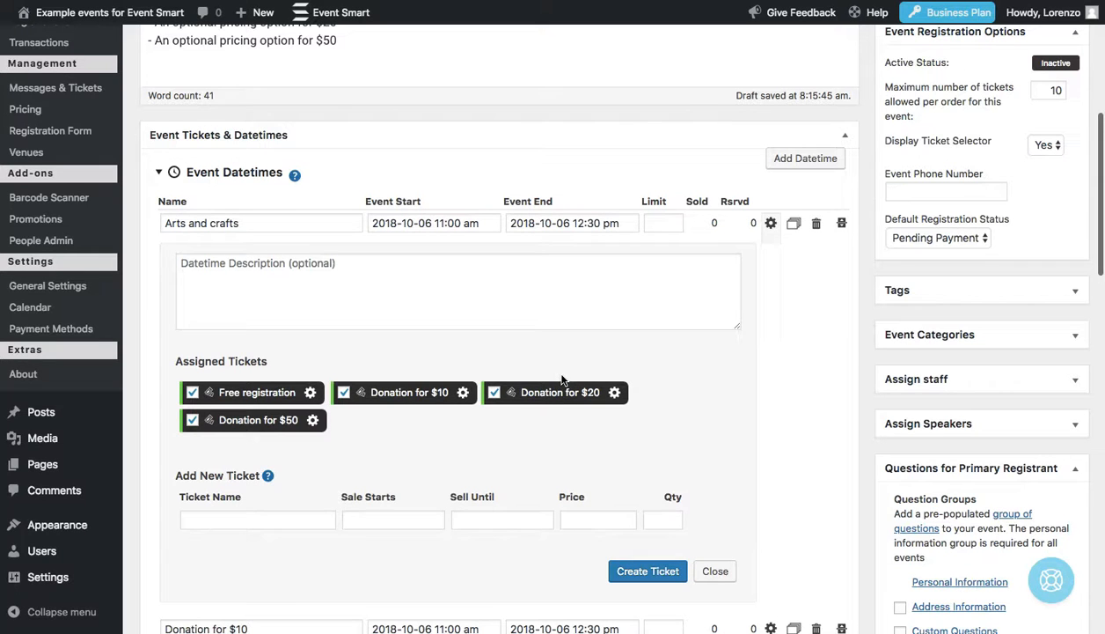
pyautogui.click(398, 393)
pyautogui.click(251, 421)
pyautogui.click(562, 392)
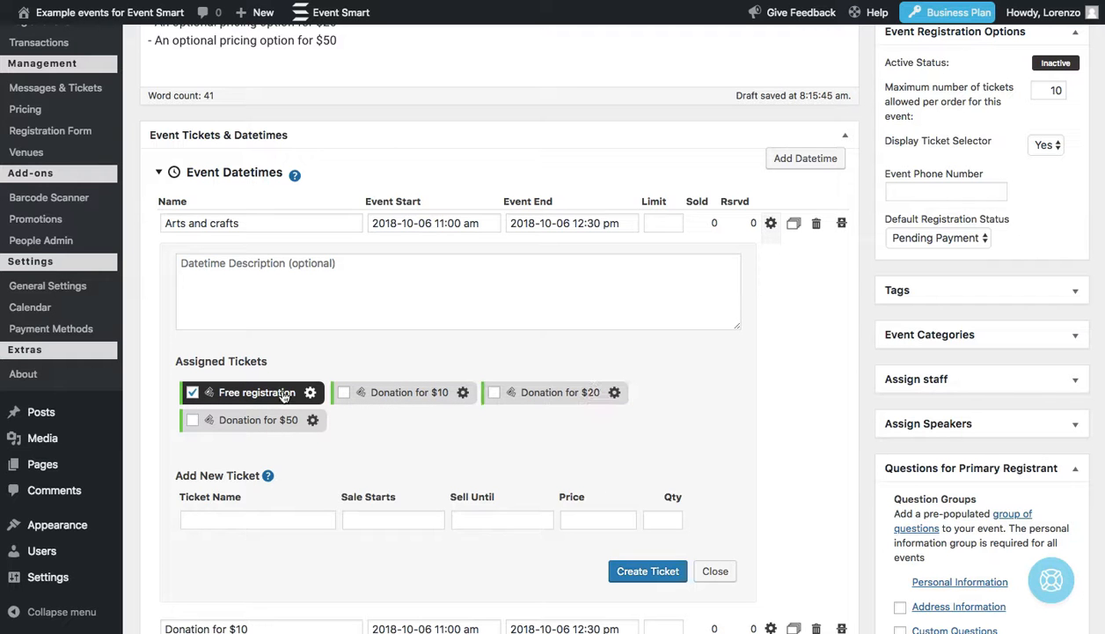
pyautogui.click(716, 571)
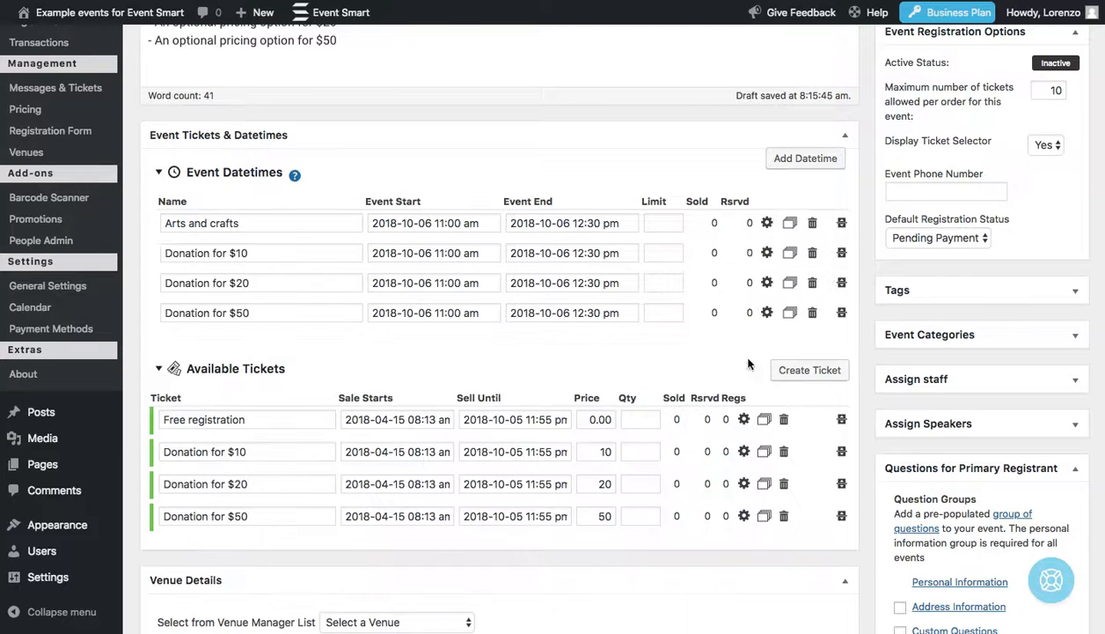
# Leave only the Donation for $10 ticket assigned to the Donation for $10 datetime, unassigning the other three tickets
pyautogui.click(769, 252)
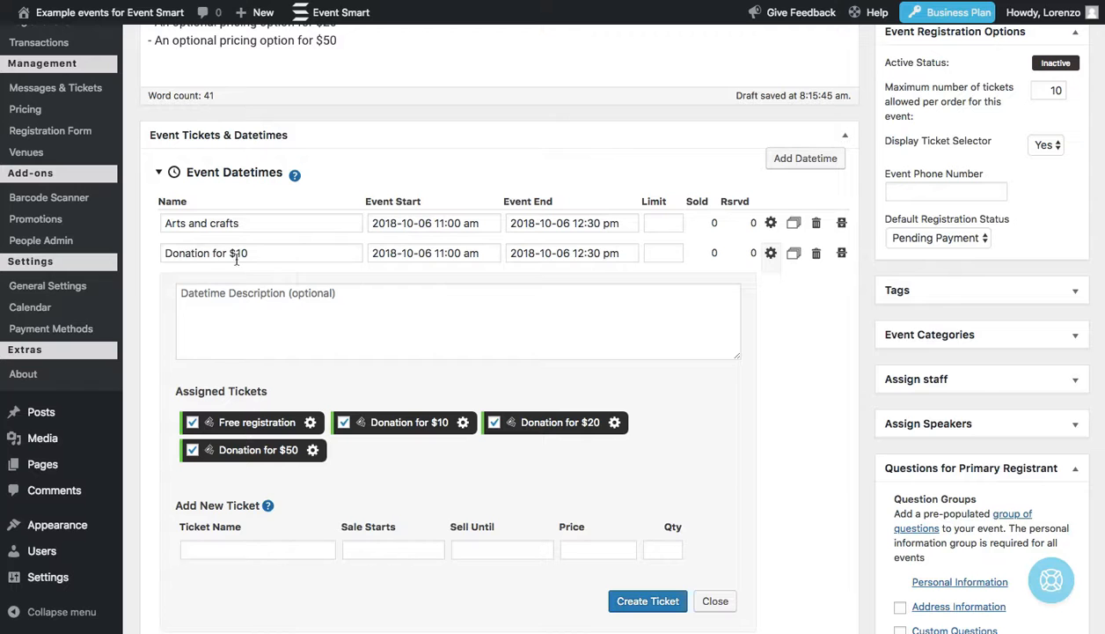
pyautogui.click(276, 422)
pyautogui.click(278, 451)
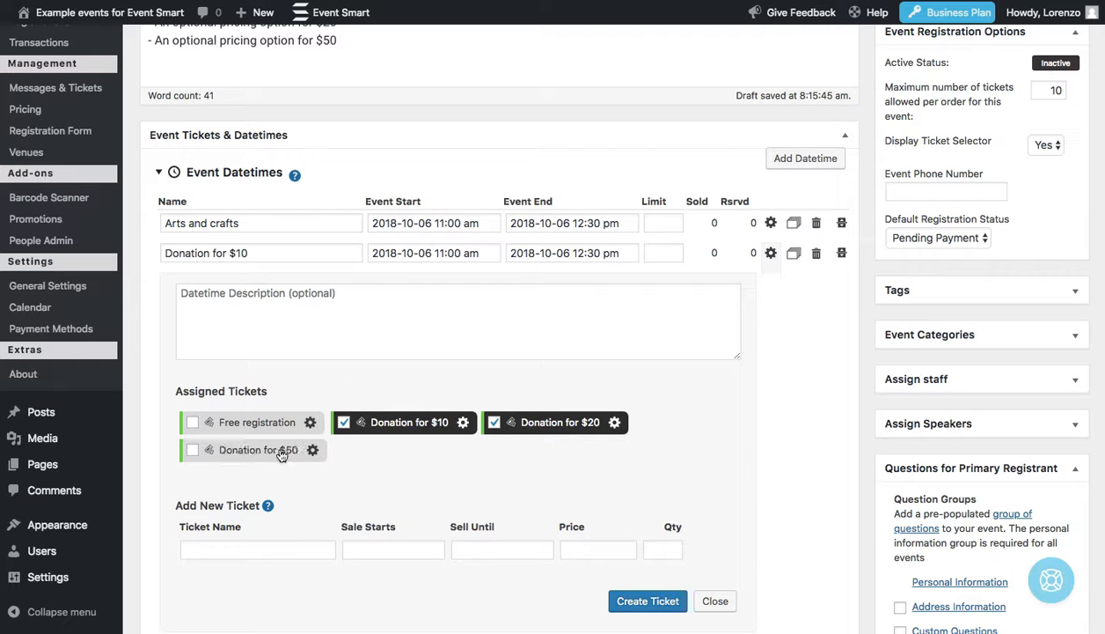
pyautogui.click(513, 424)
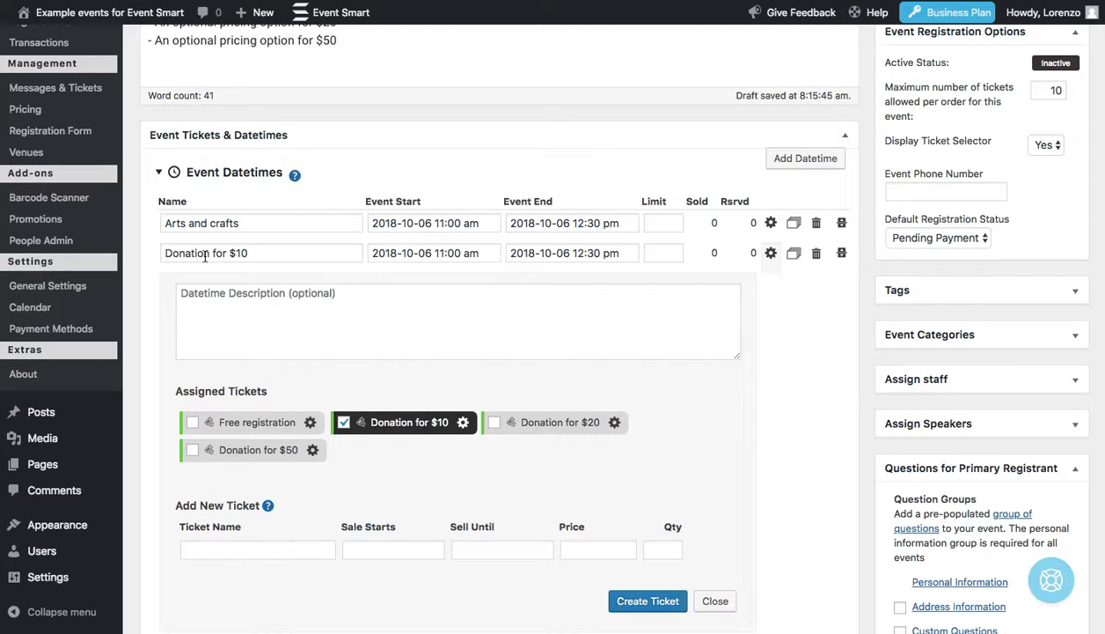
pyautogui.click(715, 601)
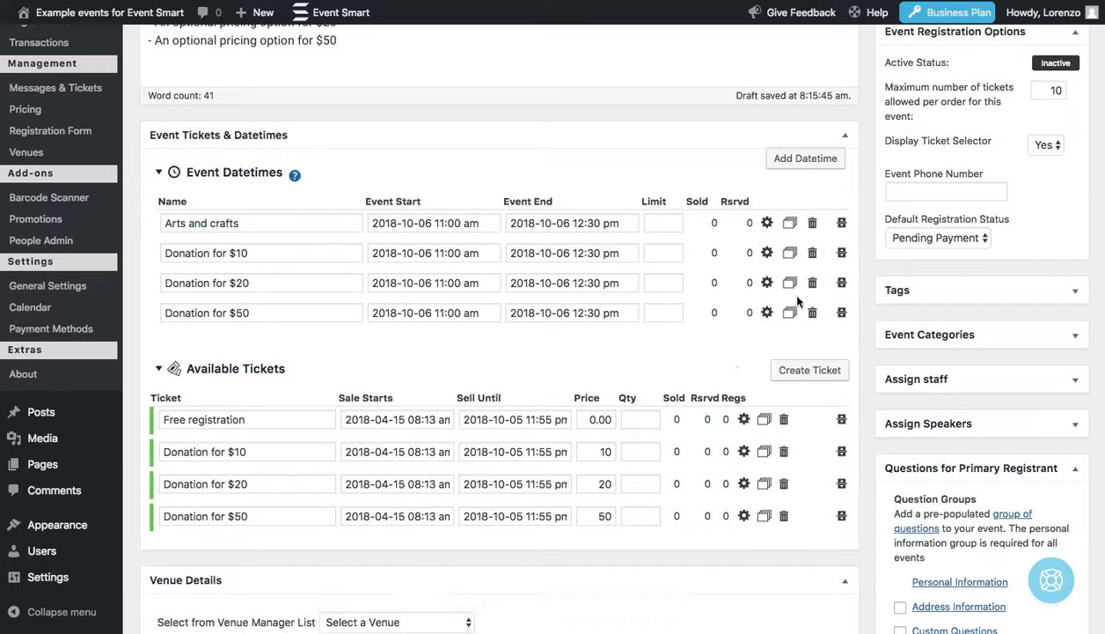
# Leave only the Donation for $20 ticket assigned to the Donation for $20 datetime, unassigning the other three tickets
pyautogui.click(793, 283)
pyautogui.scroll(-1, 435, 353)
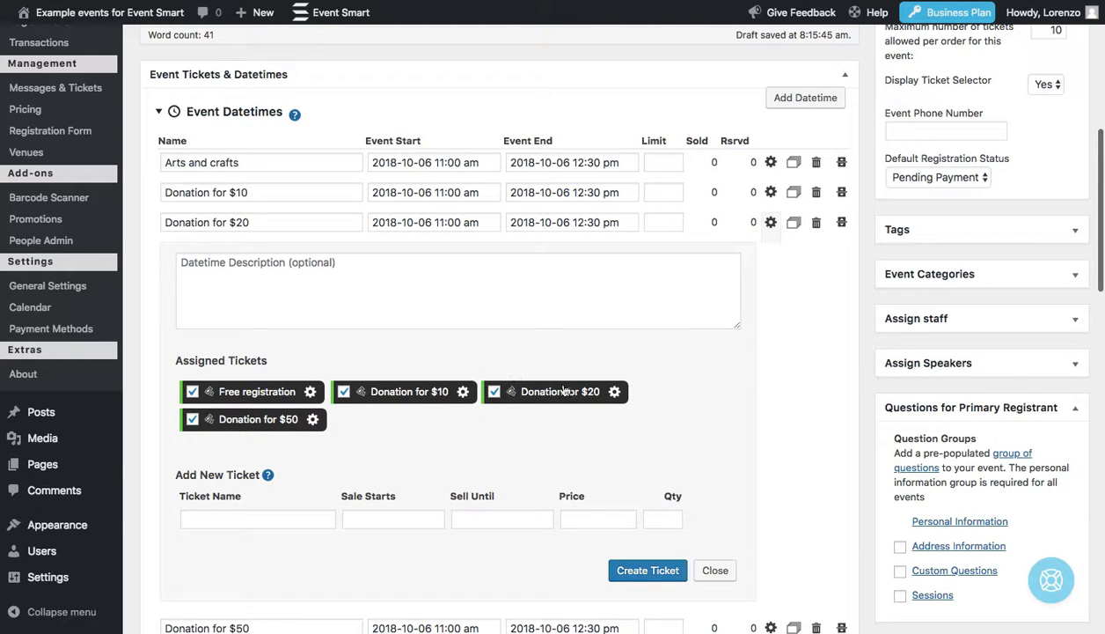
pyautogui.click(338, 392)
pyautogui.click(269, 390)
pyautogui.click(283, 419)
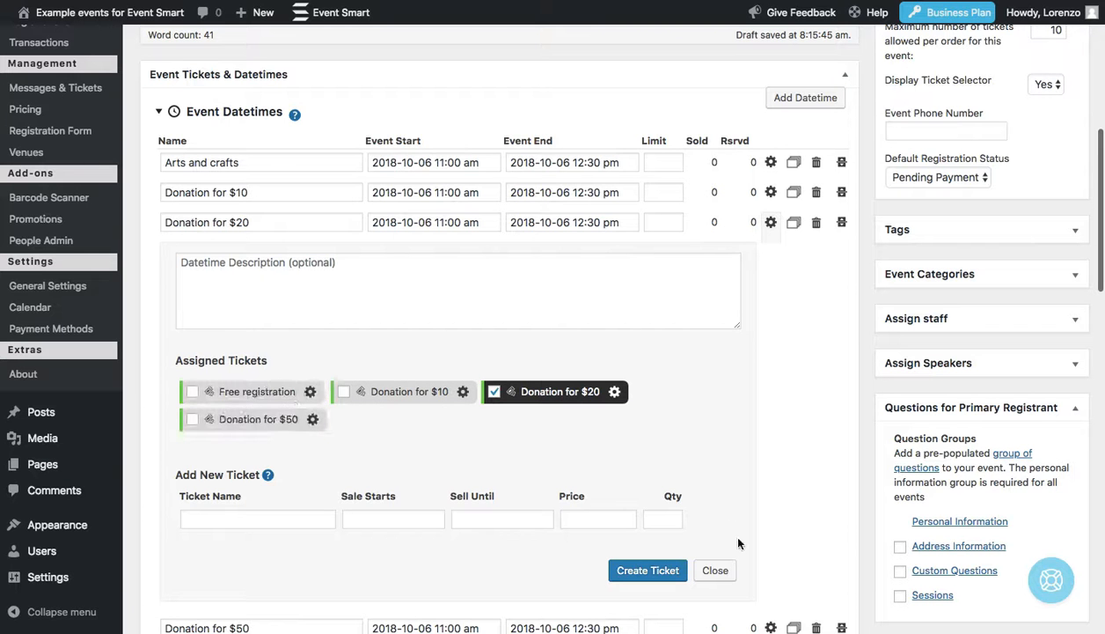
pyautogui.click(716, 570)
# Leave only the Donation for $50 ticket assigned to the Donation for $50 datetime, unassigning the other three tickets
pyautogui.click(767, 253)
pyautogui.scroll(-2, 250, 345)
pyautogui.click(251, 343)
pyautogui.click(373, 342)
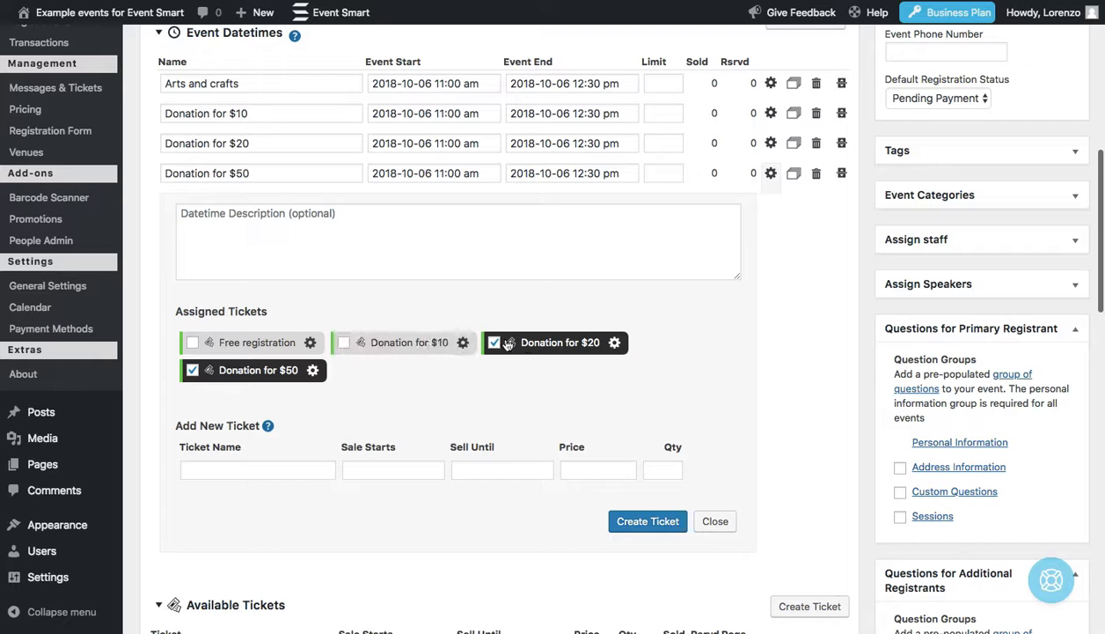
pyautogui.click(525, 342)
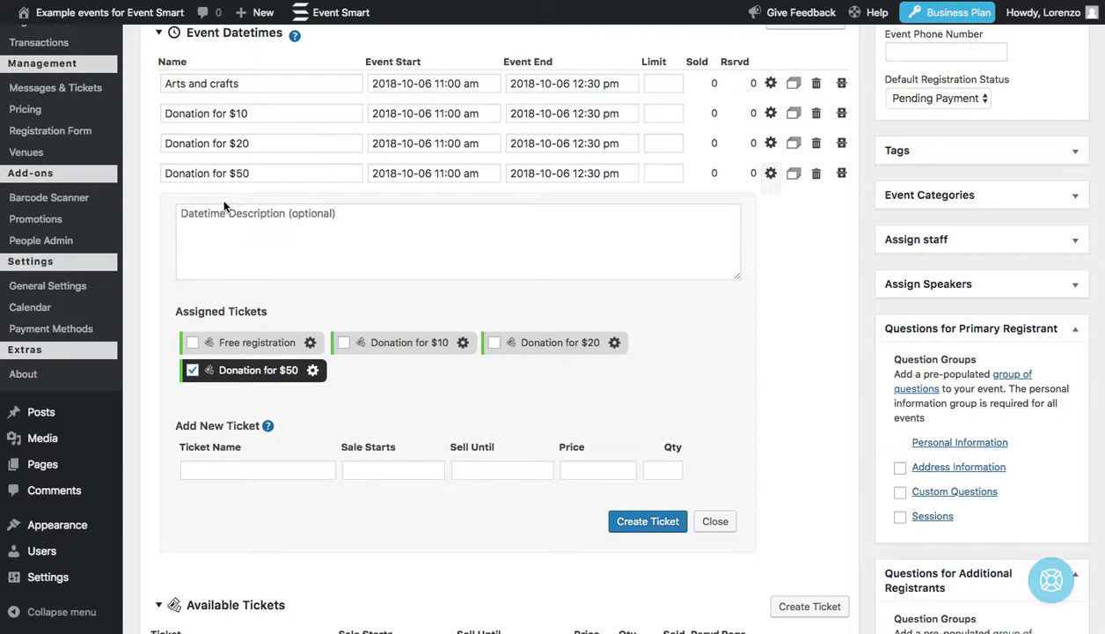
pyautogui.click(715, 521)
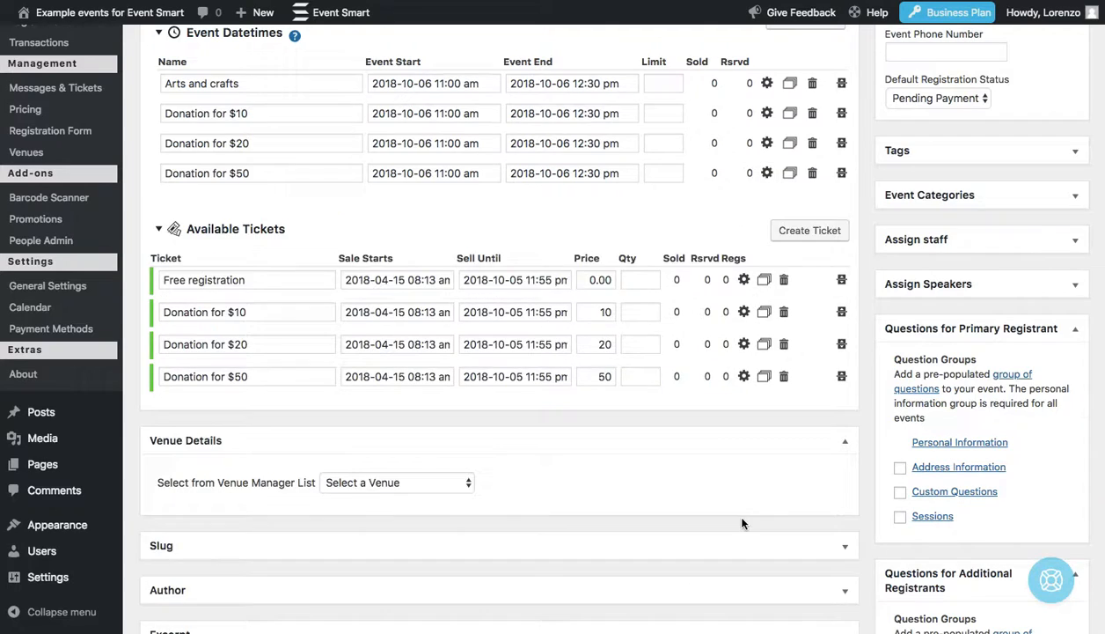
# Save the arts and crafts event as a draft
pyautogui.scroll(5, 742, 523)
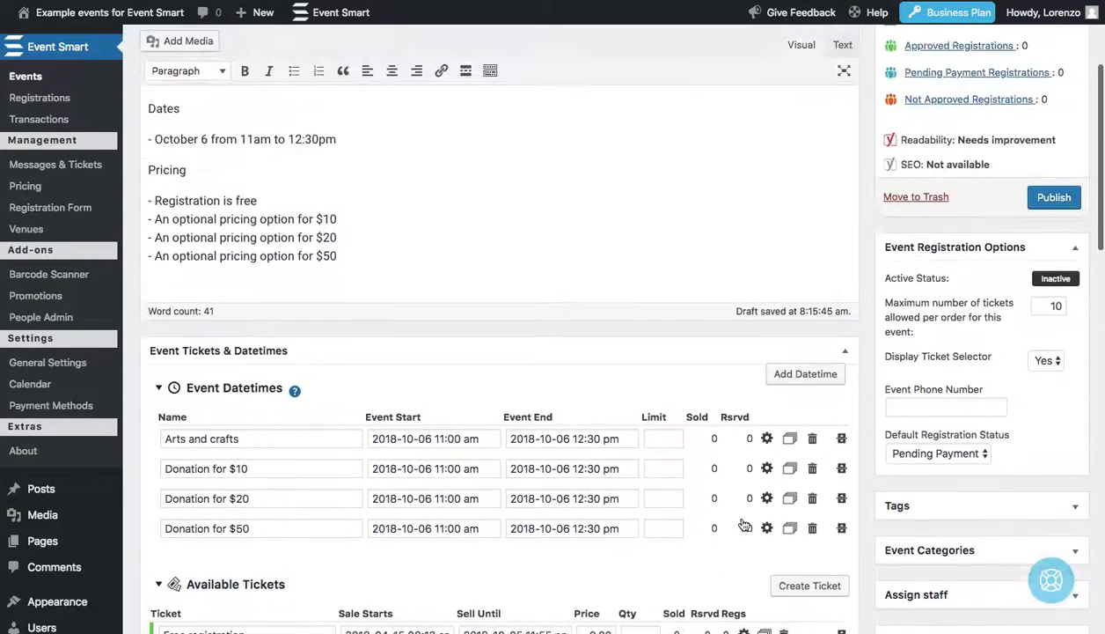
pyautogui.scroll(3, 742, 522)
pyautogui.click(926, 155)
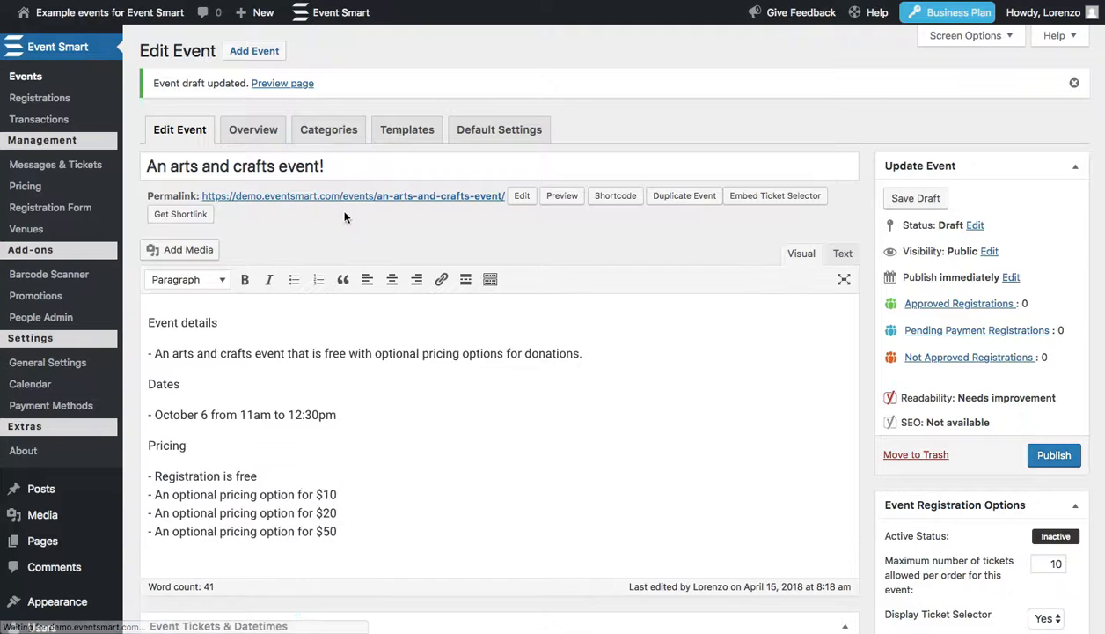
# Open the event's permalink in a new browser tab and review the ticket selector and datetimes on the page
pyautogui.rightClick(340, 197)
pyautogui.click(369, 205)
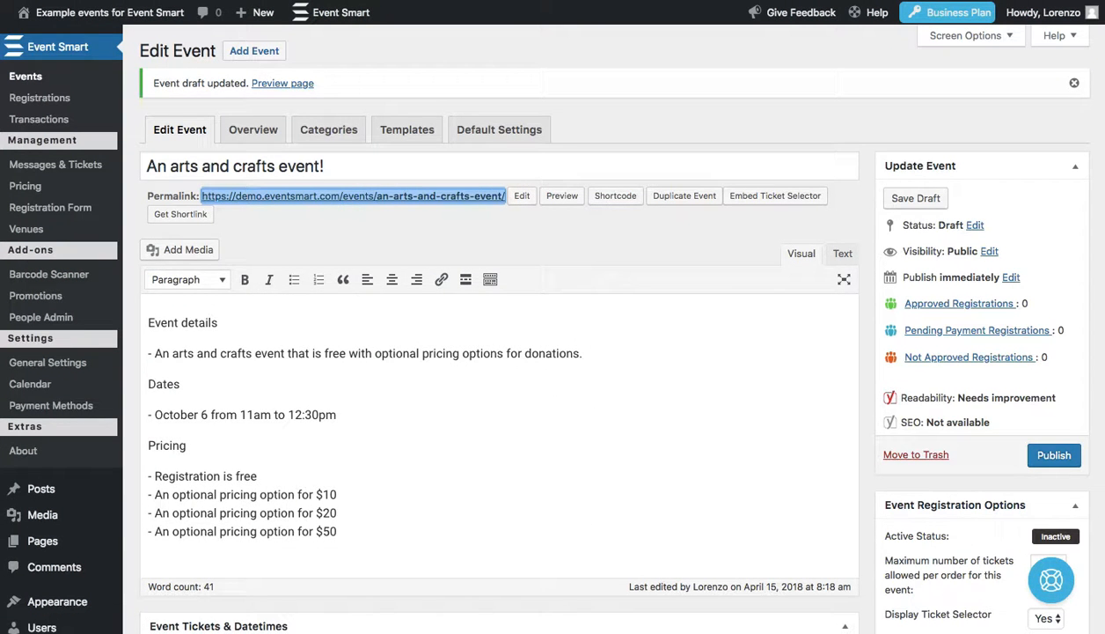
pyautogui.hotkey('ctrl', 'Tab')
pyautogui.scroll(-3, 521, 208)
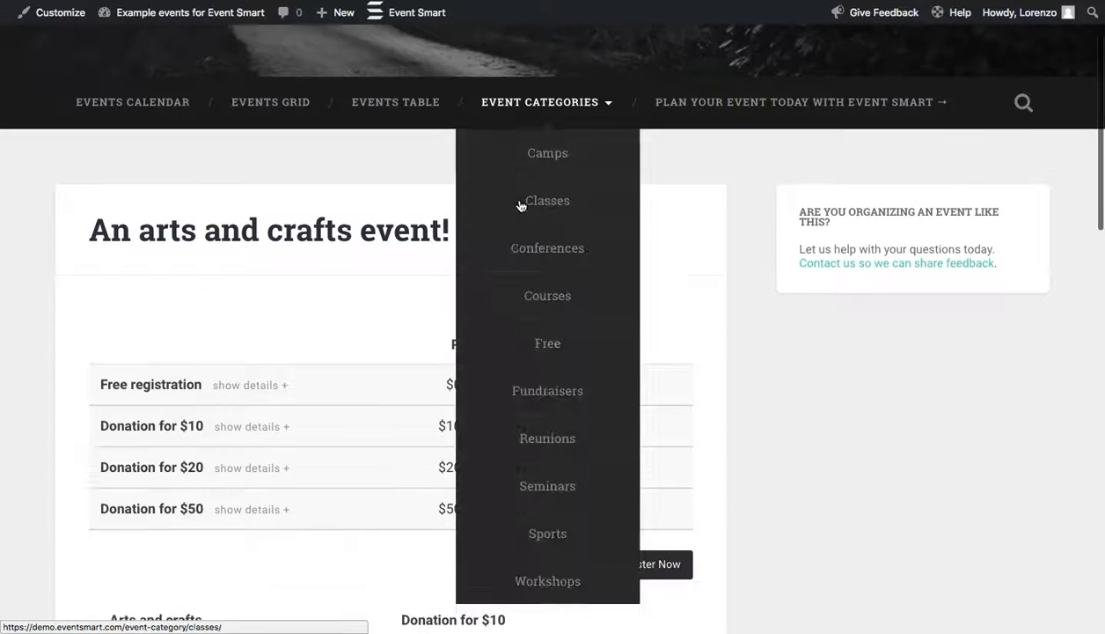
pyautogui.scroll(-1, 406, 201)
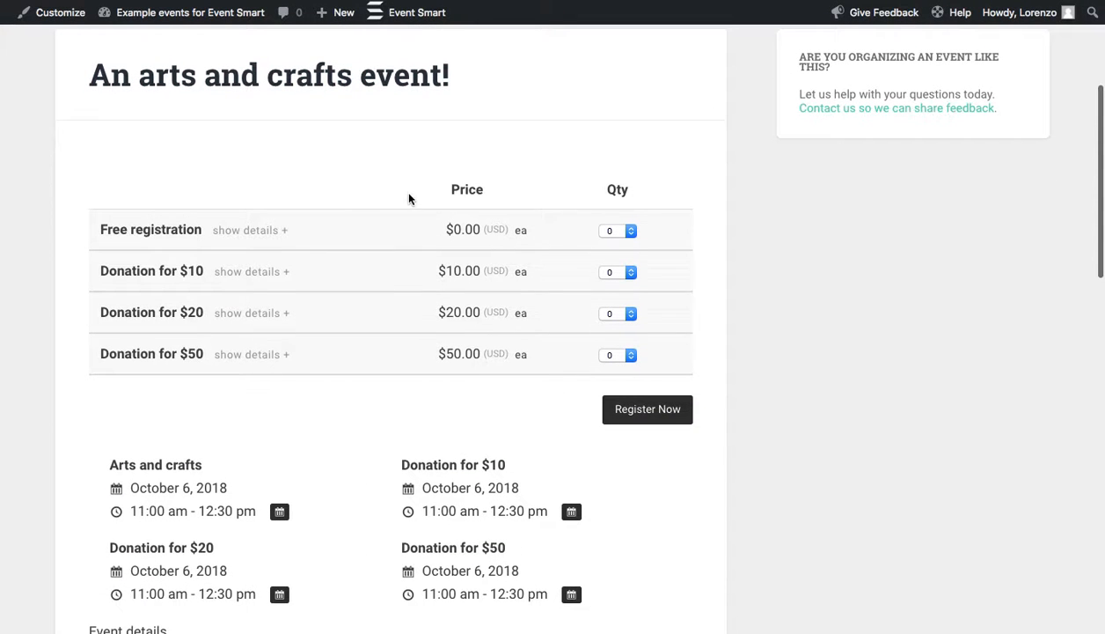